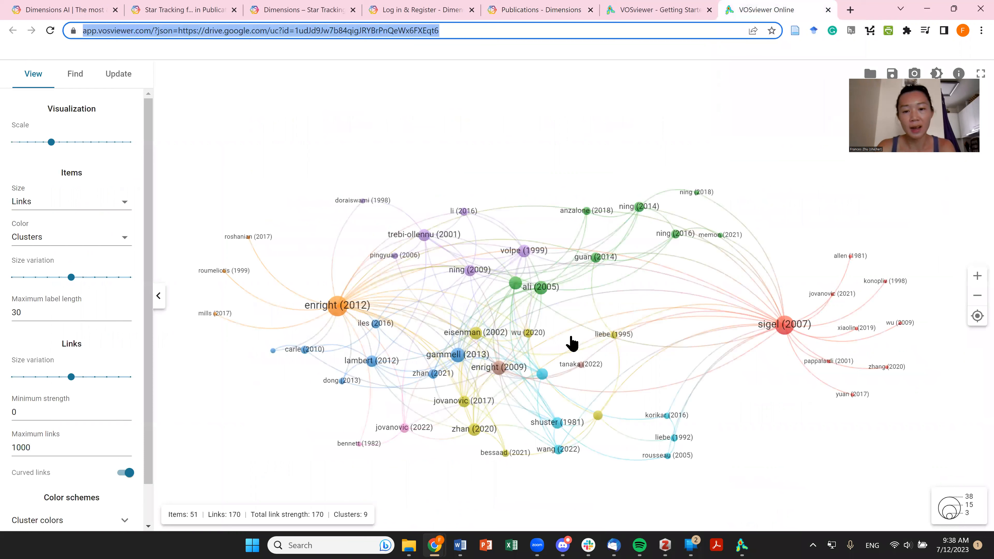
Step: Inspect the details and links of the 2007 lunar rover paper and the 2012 planetary rovers paper in the online citation map
drag(653, 156, 659, 117)
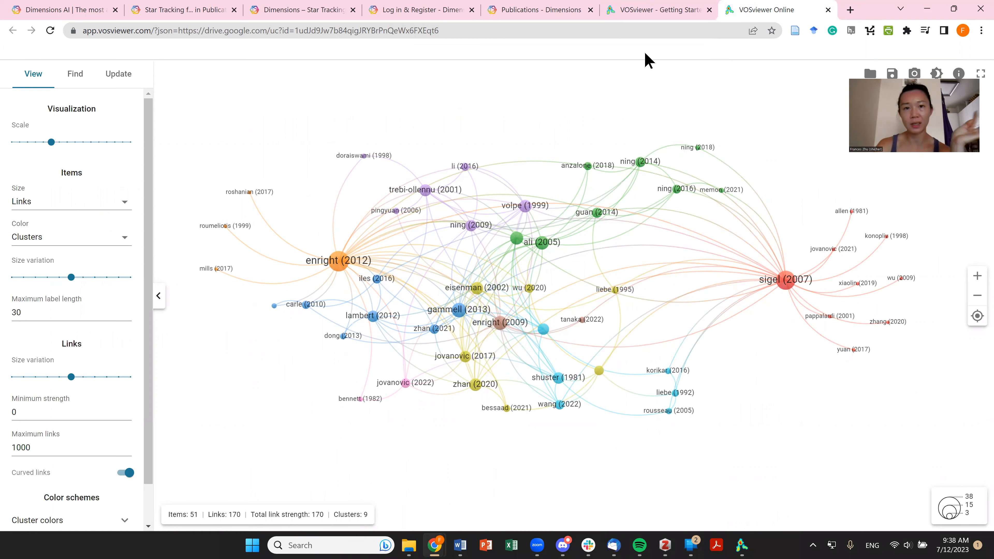
click(566, 9)
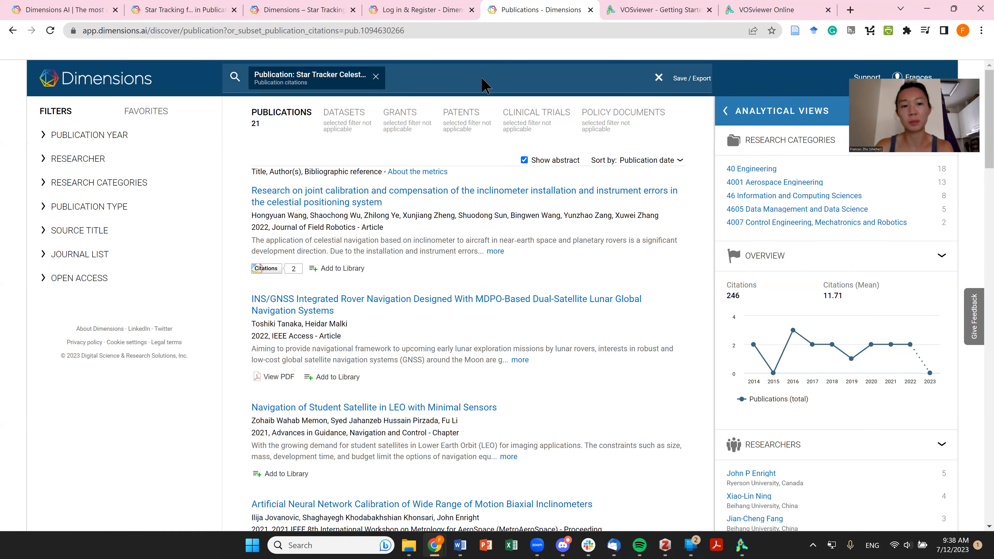
click(788, 9)
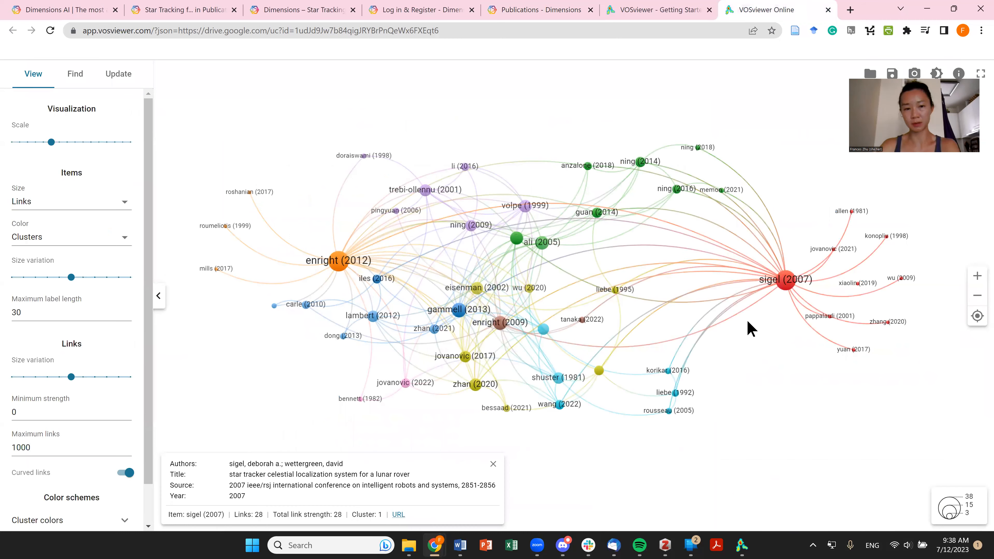
click(335, 268)
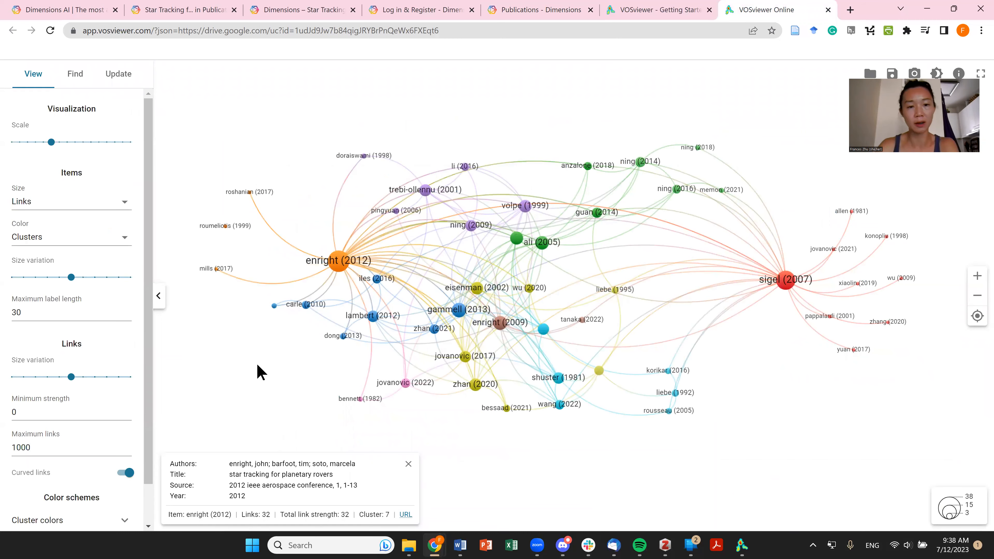
click(251, 401)
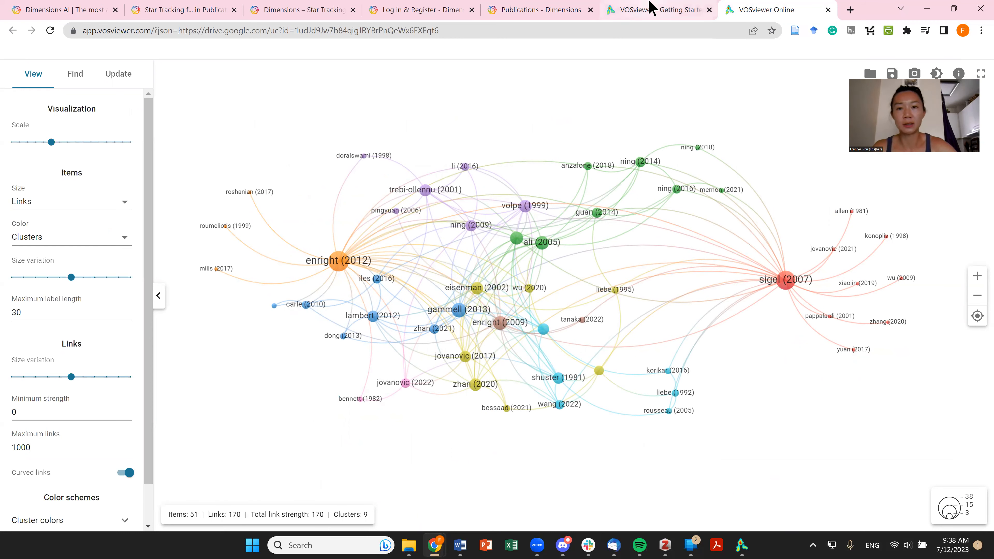
Step: View the VOSviewer Getting Started page and compare the citation map in desktop VOSviewer with the one in VOSviewer Online
click(652, 9)
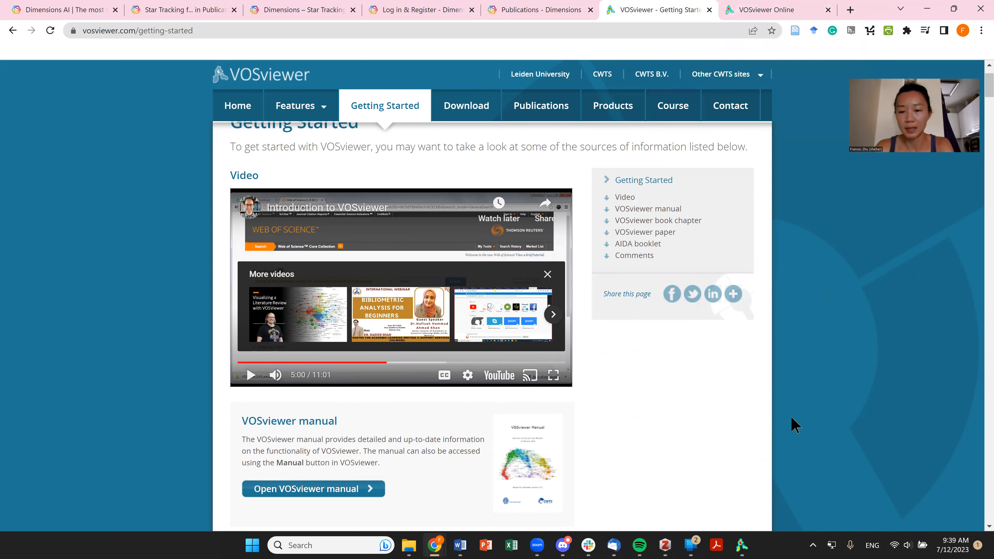
click(744, 548)
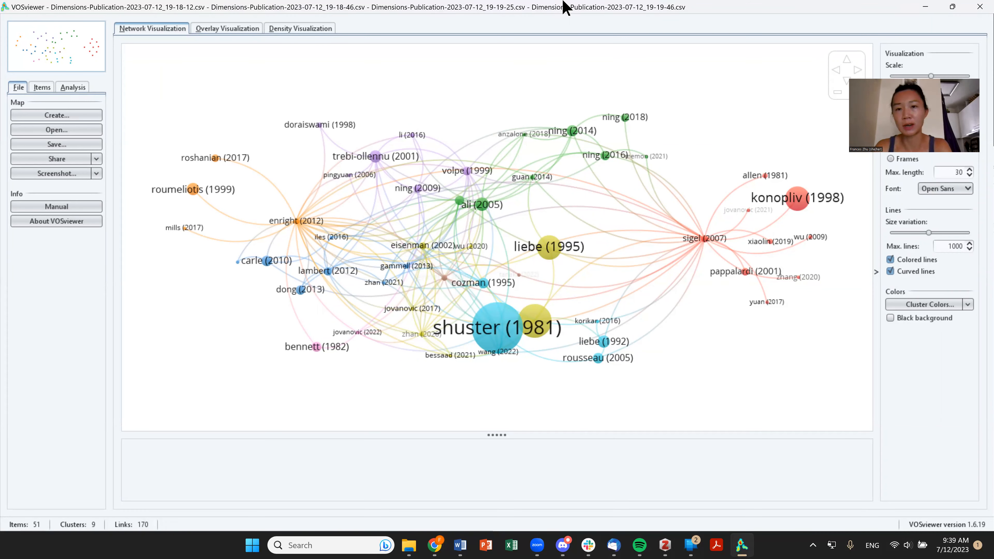
click(941, 6)
click(859, 37)
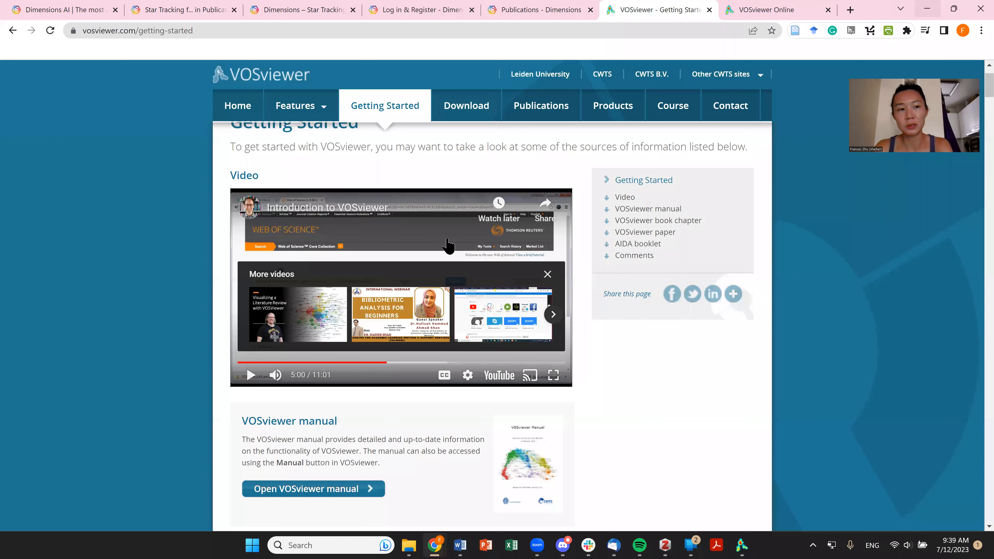
key(ctrl+Tab)
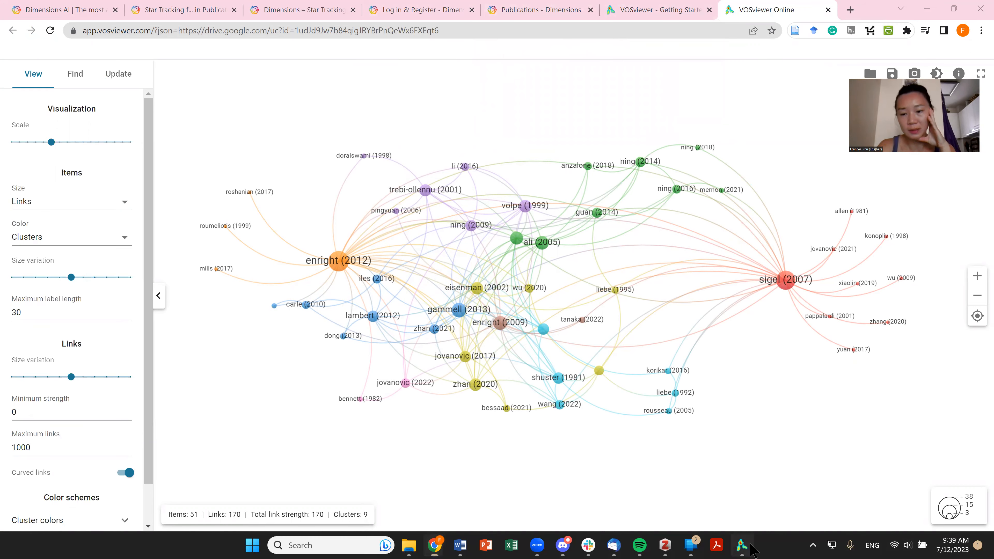
click(742, 545)
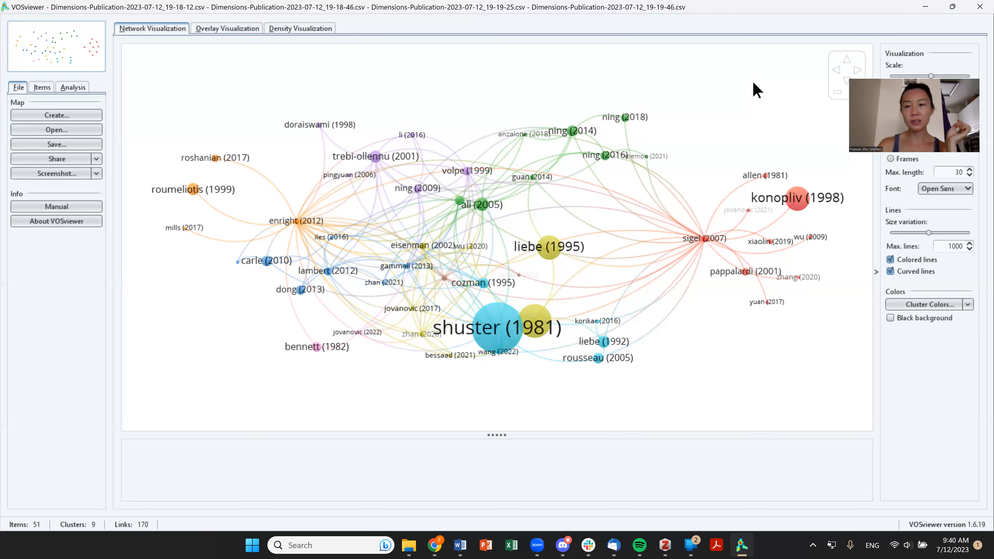
click(925, 7)
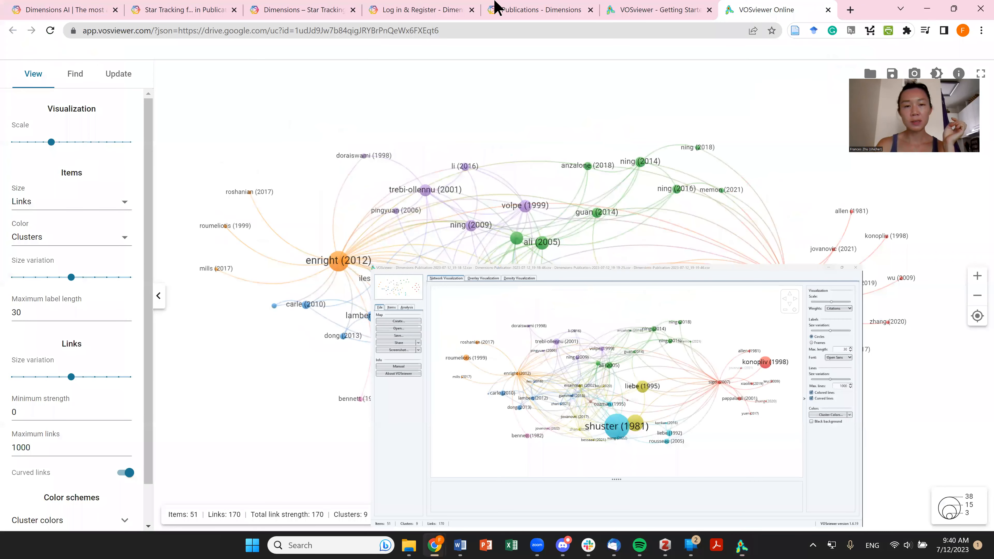
Step: Switch to Zotero and view the conference paper "Star tracker celestial localization system for a lunar rover" in the Estimation collection
click(495, 4)
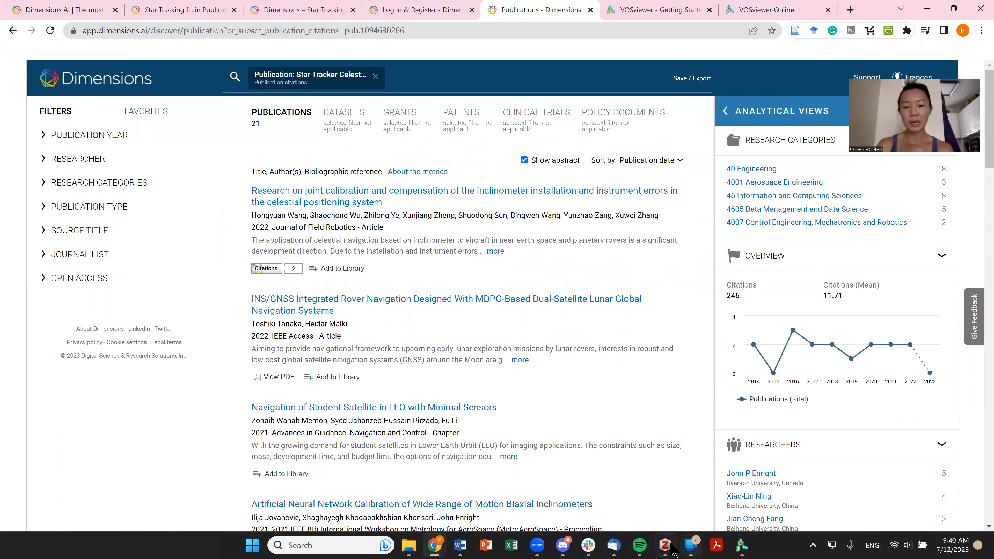
mouse_move(671, 548)
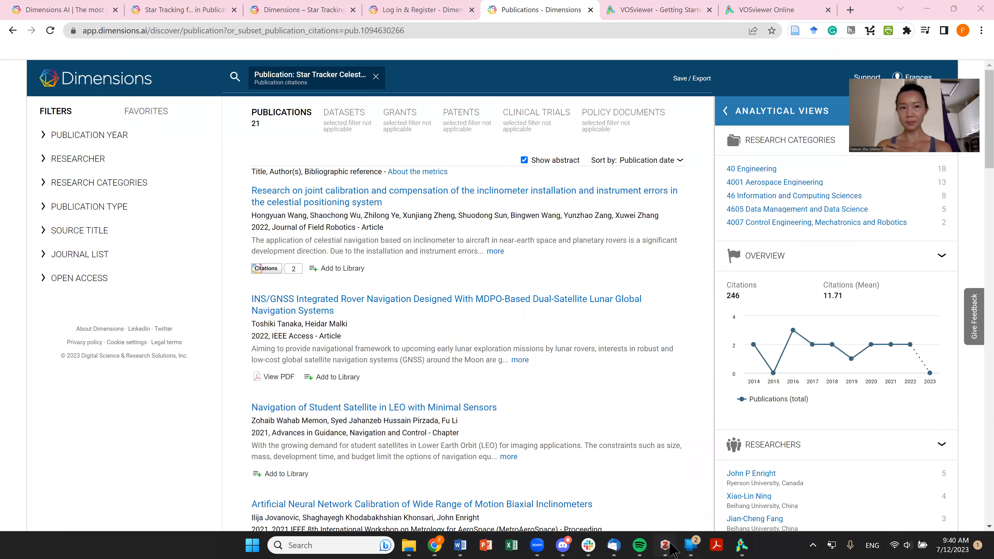
click(671, 549)
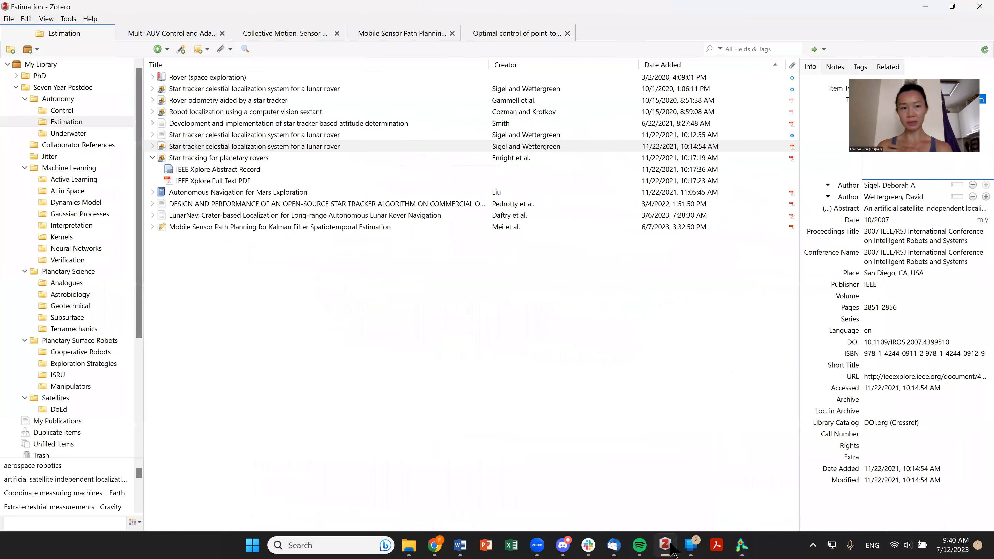
click(526, 148)
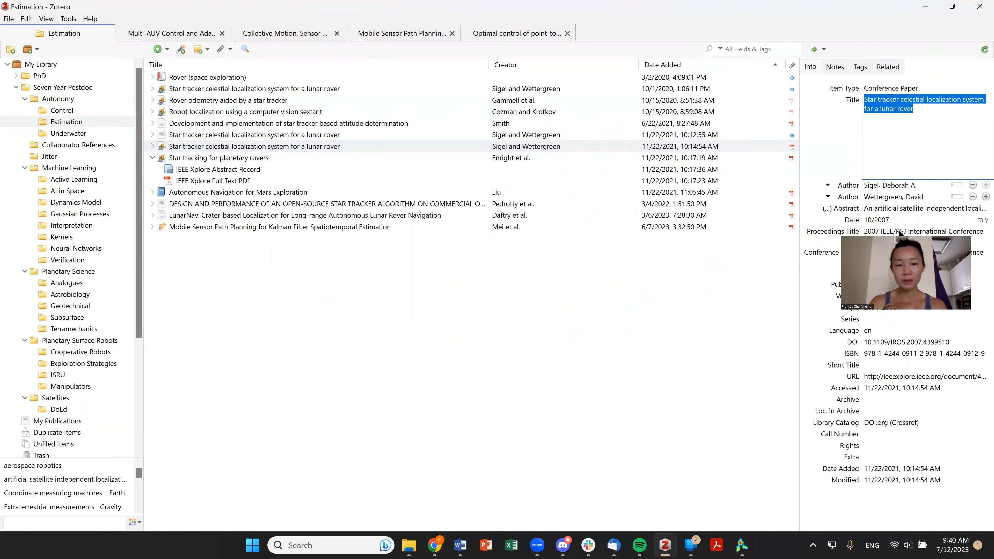
click(924, 6)
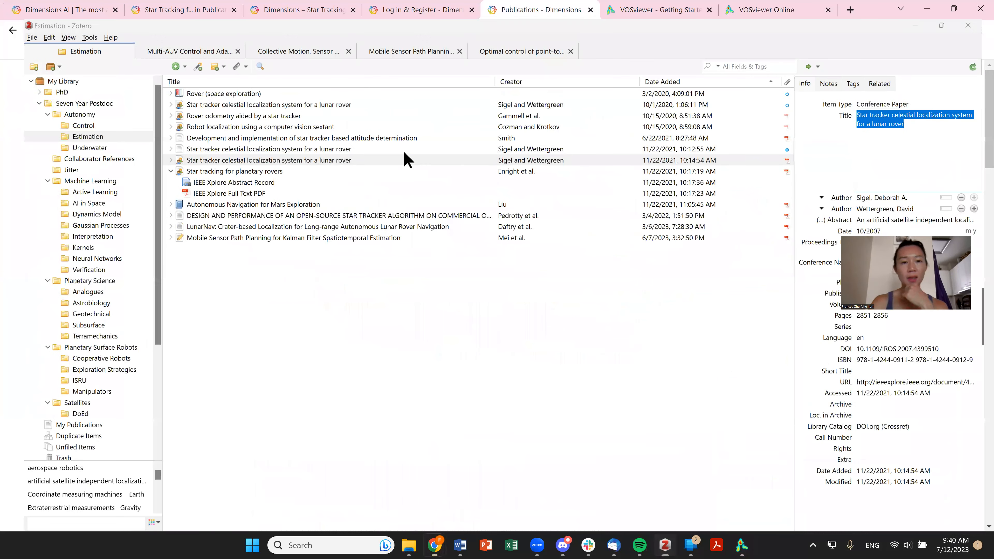
Step: Remove the existing publication citations filter from the Dimensions search and activate the empty search field
click(375, 76)
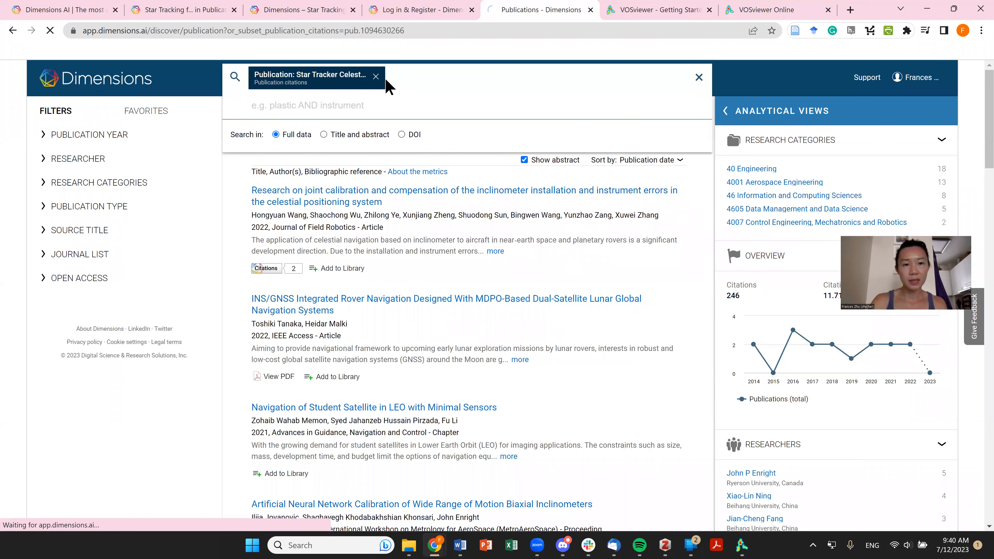
click(3, 30)
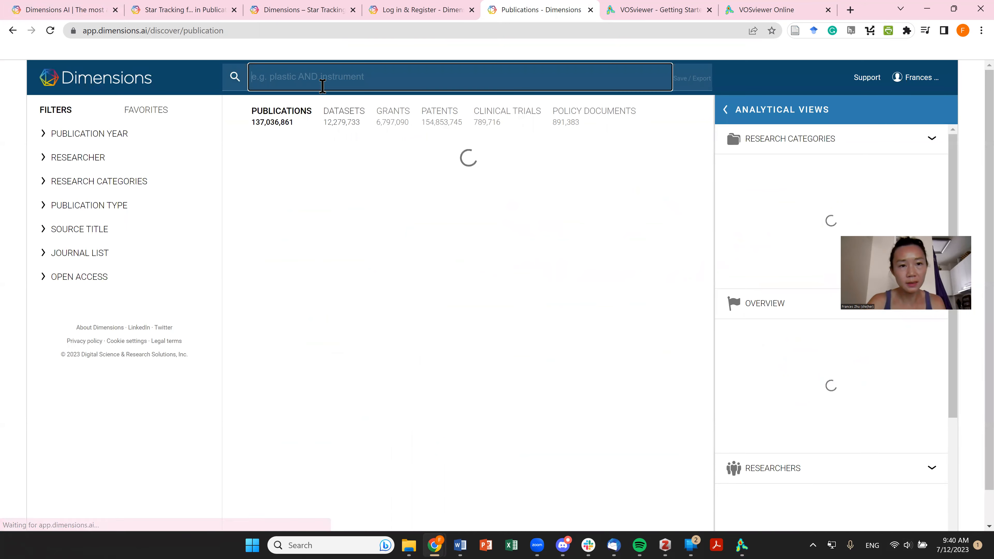
click(321, 86)
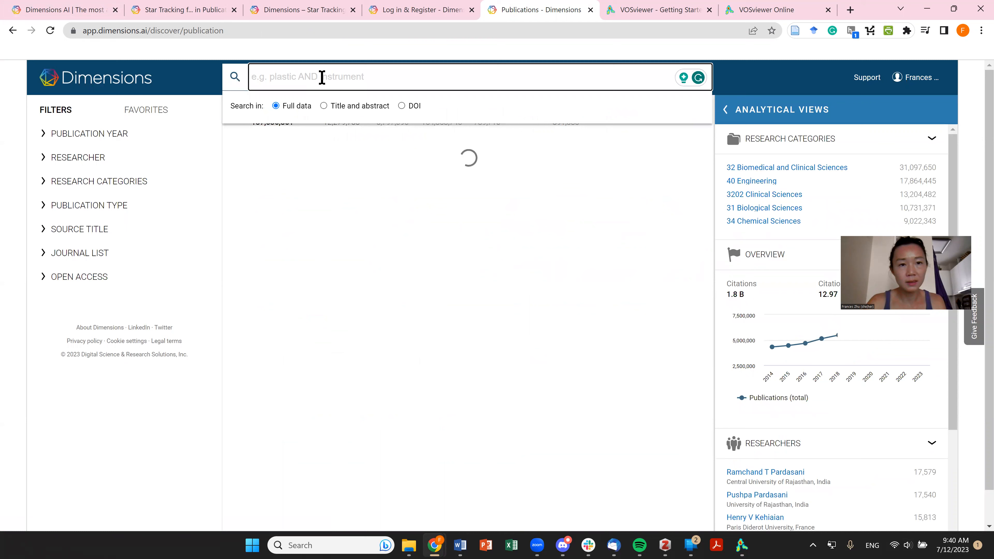
right_click(322, 77)
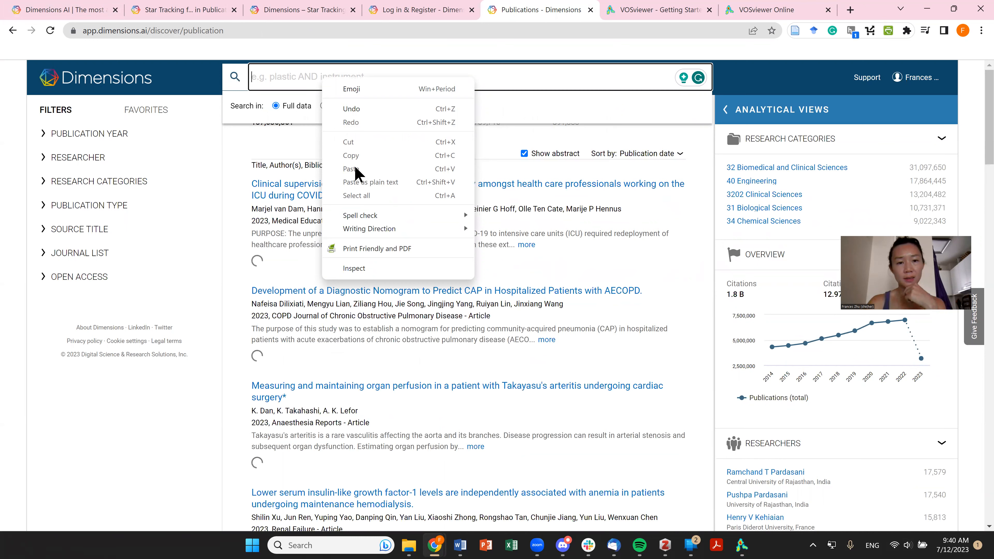
click(566, 79)
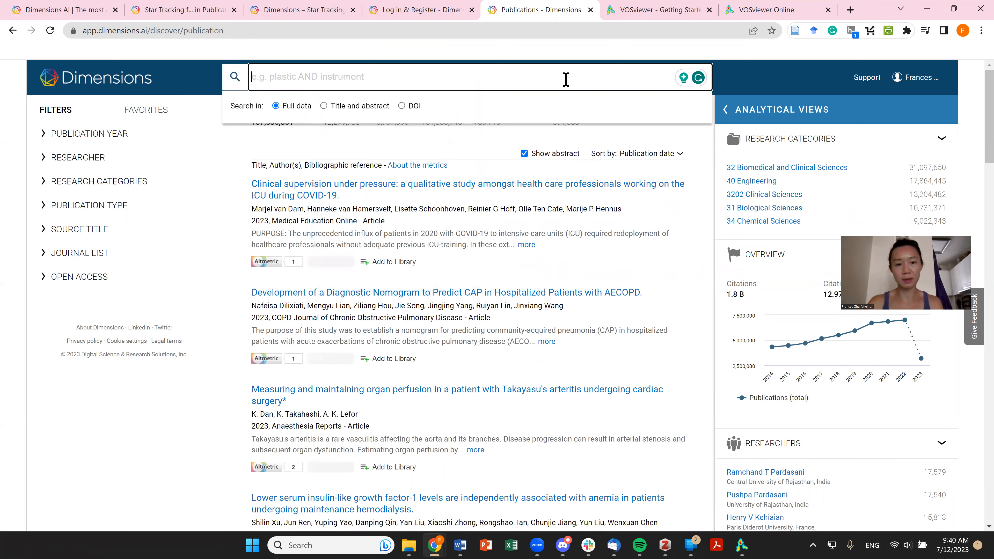
Step: Copy the paper title from Zotero and search Dimensions titles and abstracts for "Star tracker celestial localization system for a lunar rover"
click(664, 545)
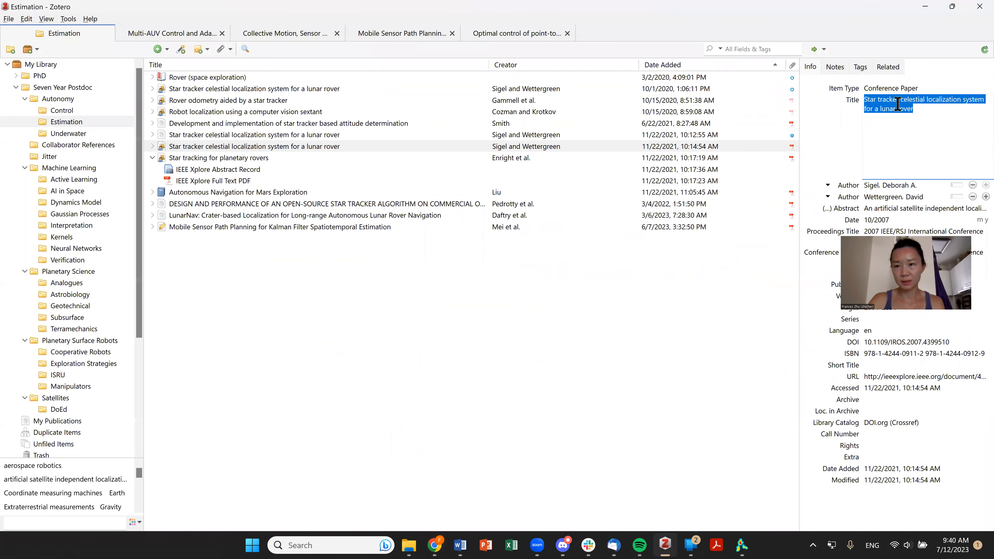
click(925, 7)
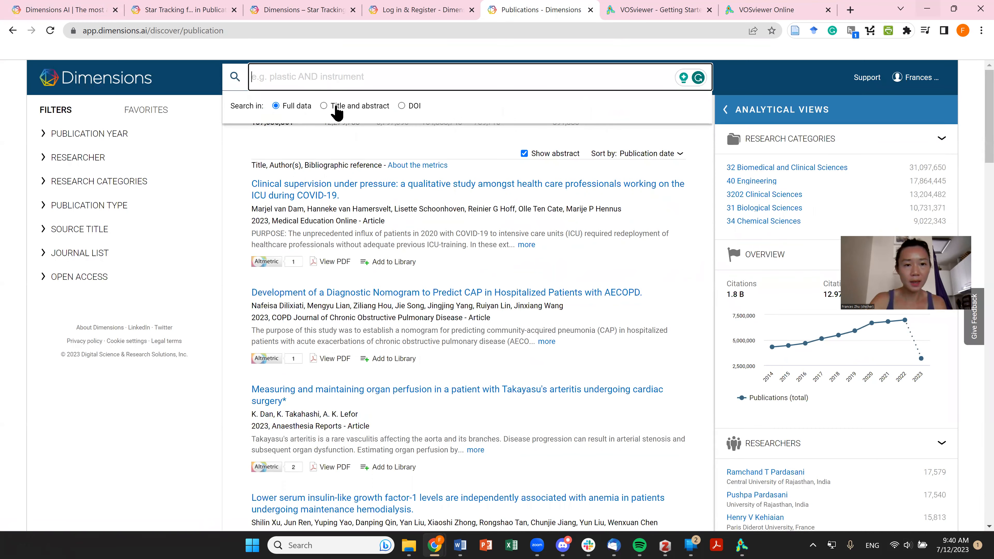
text(Star tracker celestial localization system for a lunar rover)
click(323, 106)
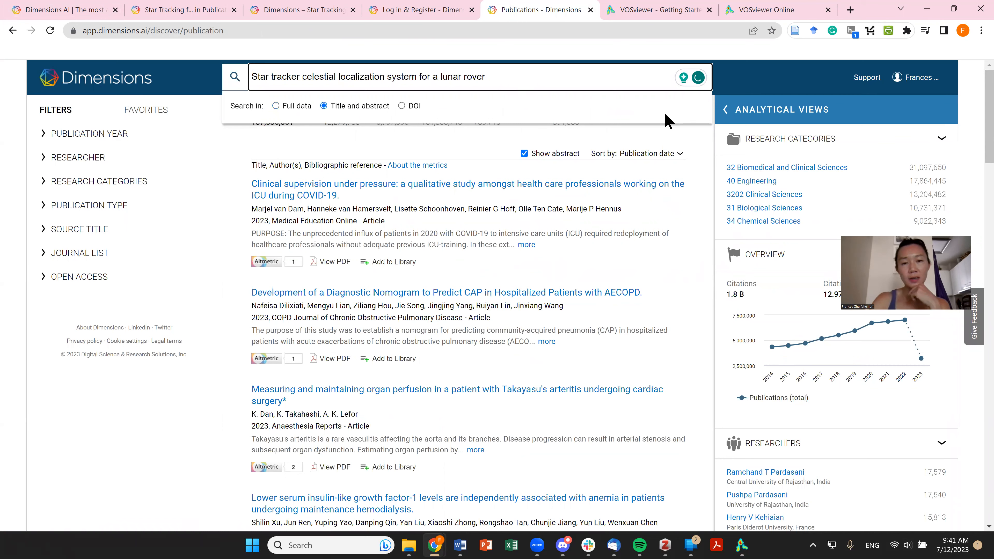
key(Return)
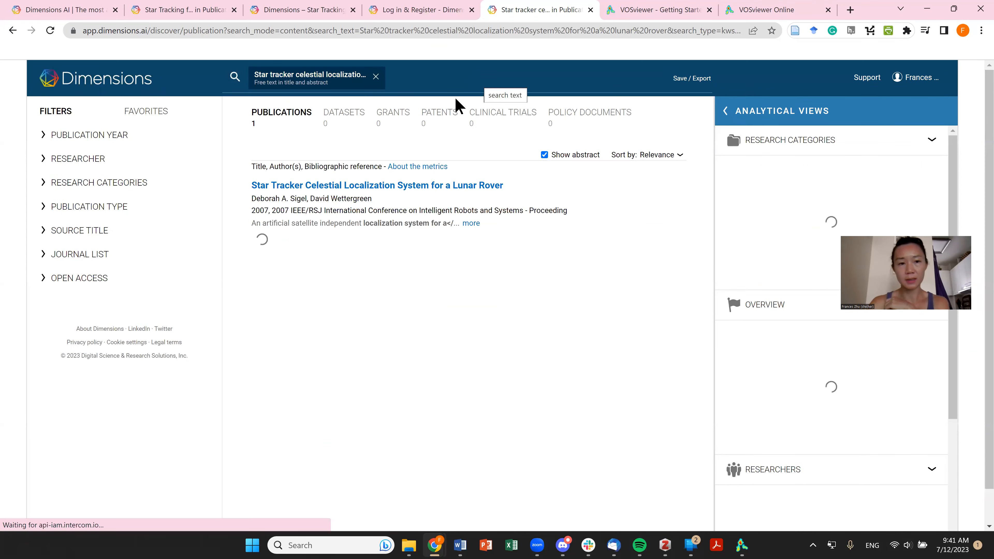
Step: Open the "Star Tracker Celestial Localization System for a Lunar Rover" record and show all of its publication references
click(426, 185)
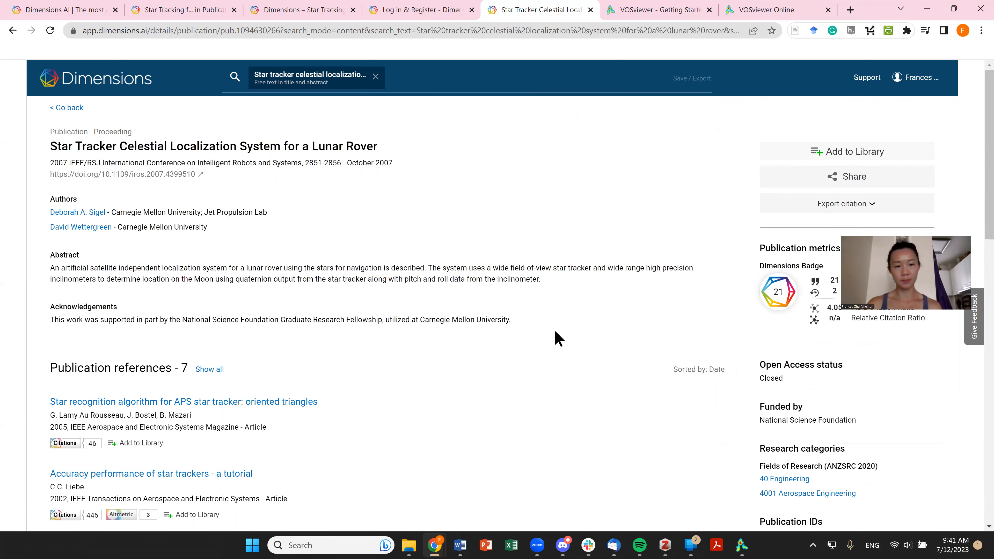
scroll(508, 352, down, 2)
click(211, 282)
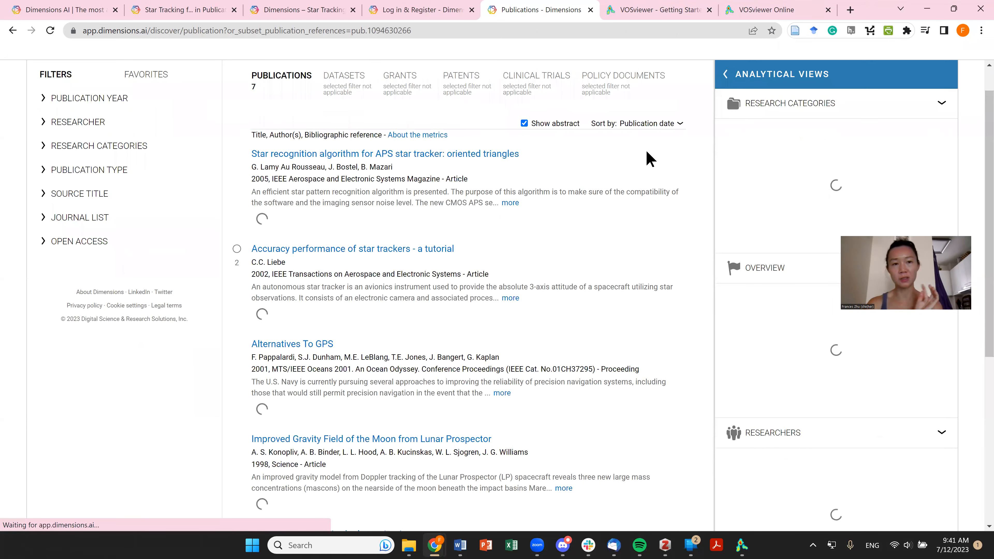
scroll(650, 159, up, 1)
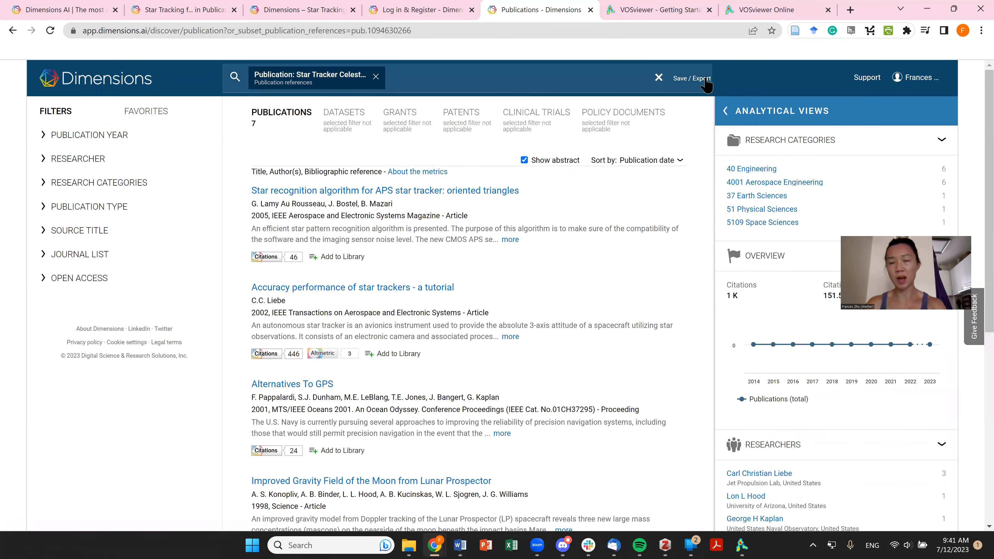
click(704, 79)
click(623, 129)
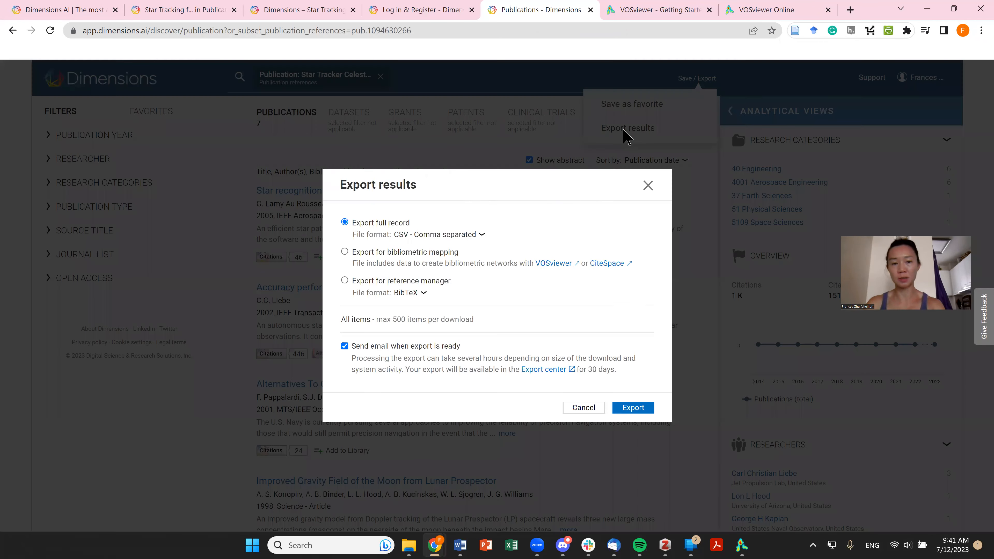
click(344, 251)
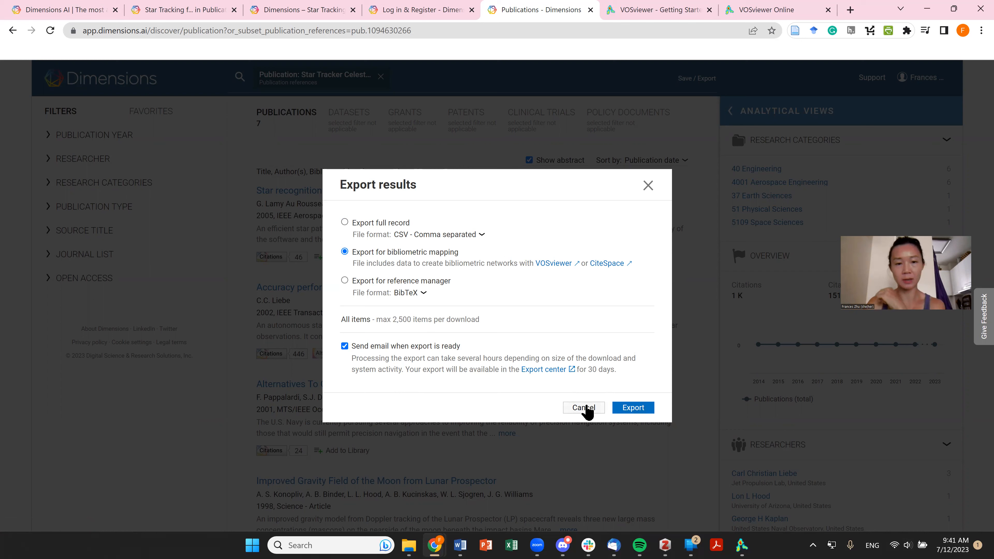
click(585, 408)
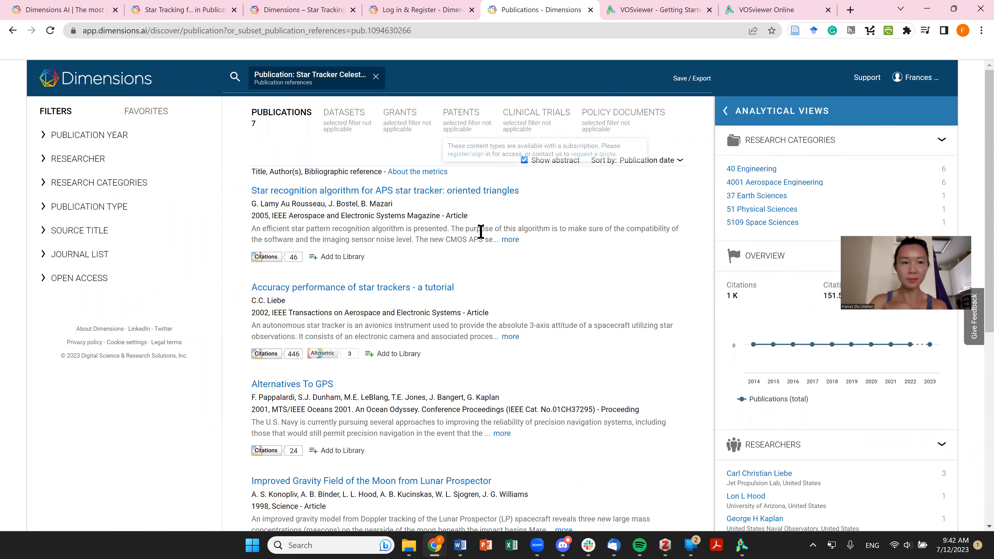
Step: Return to the lunar rover paper's record and show all of its publication citations
click(12, 30)
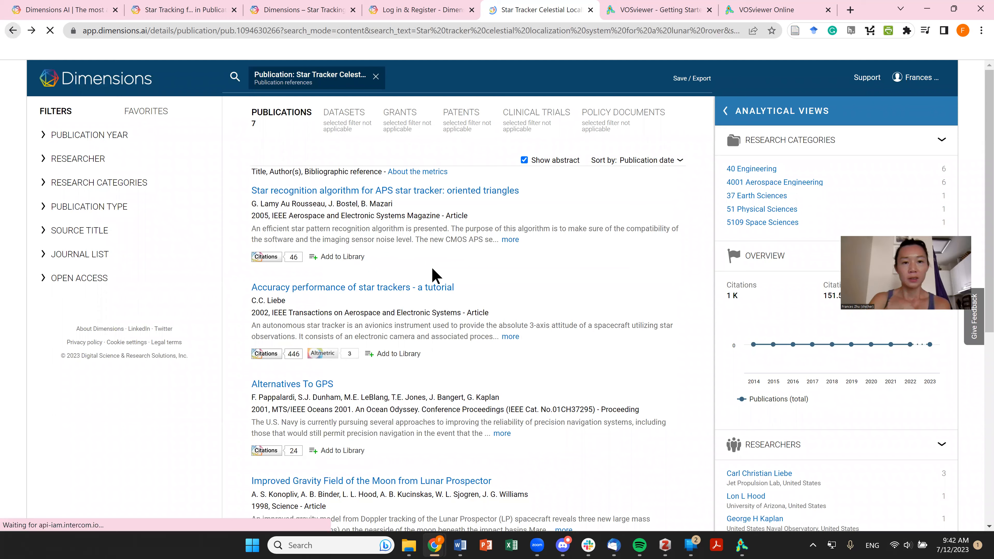
scroll(251, 337, down, 3)
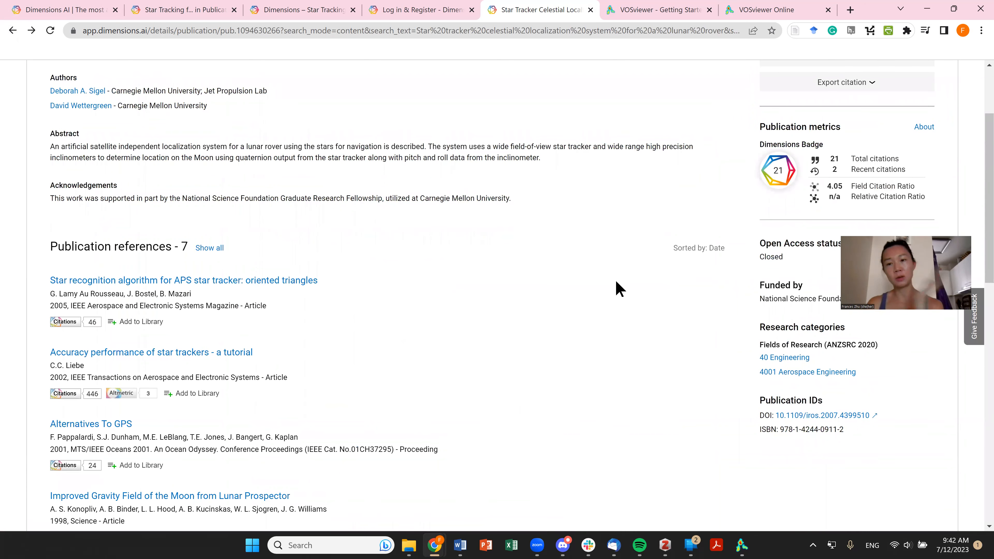
scroll(615, 279, down, 7)
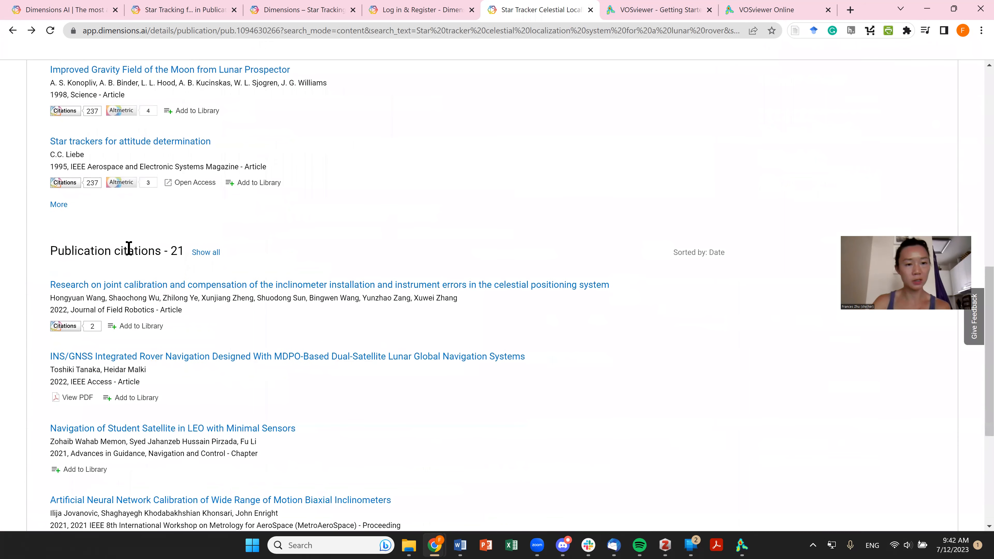
click(205, 252)
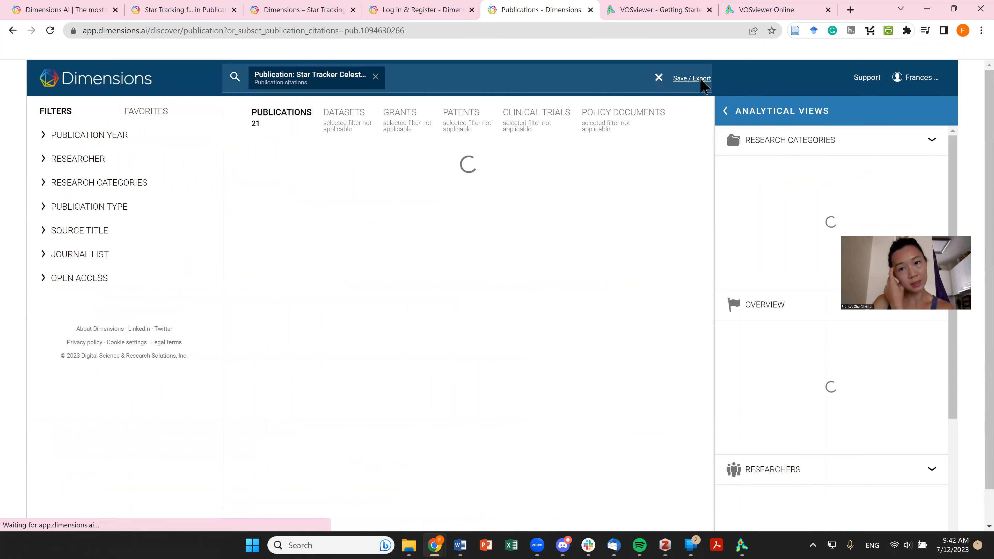
Step: Export the lunar rover paper's publication citations for bibliometric mapping
click(700, 79)
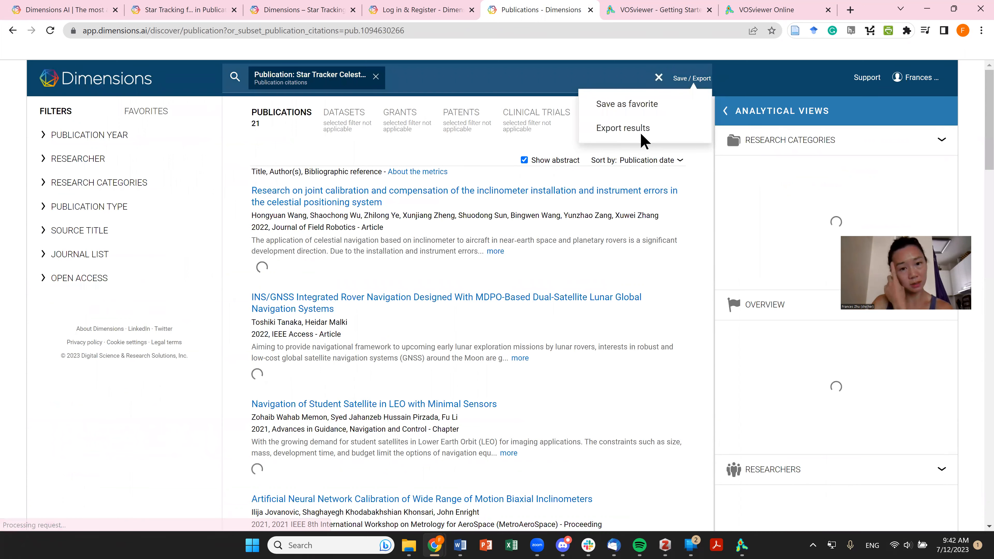
click(614, 140)
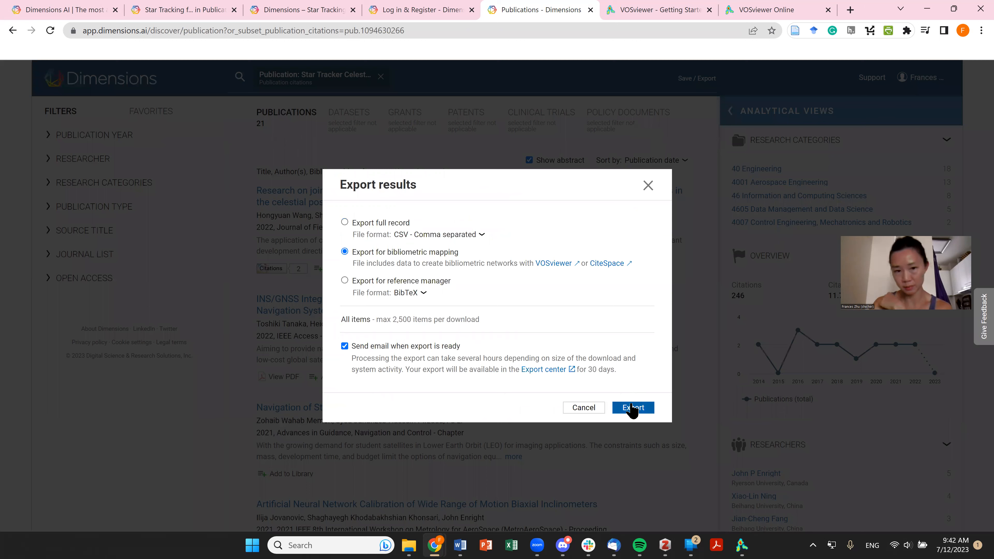
click(631, 409)
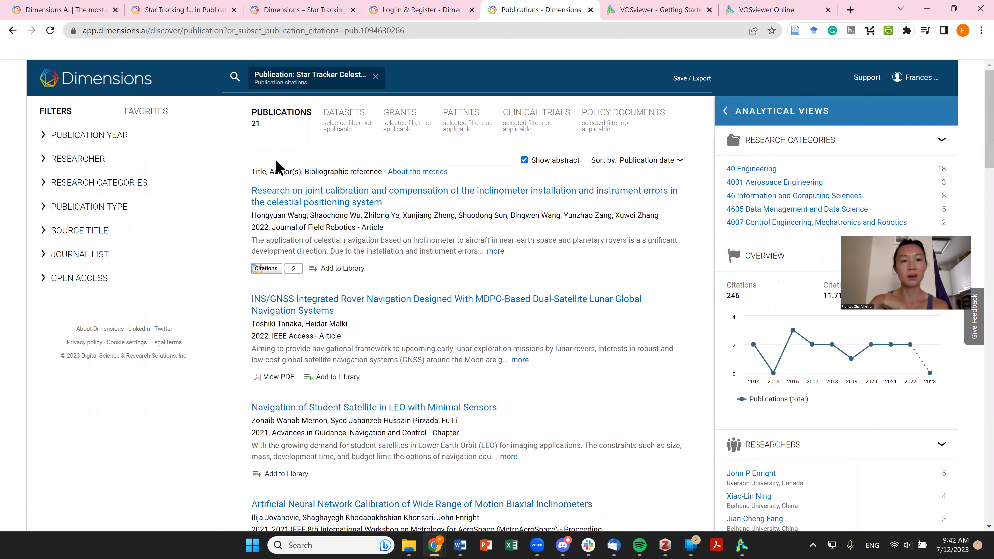
Step: Copy the paper title from Zotero and search Dimensions titles and abstracts for "Star tracking for planetary rovers"
click(665, 544)
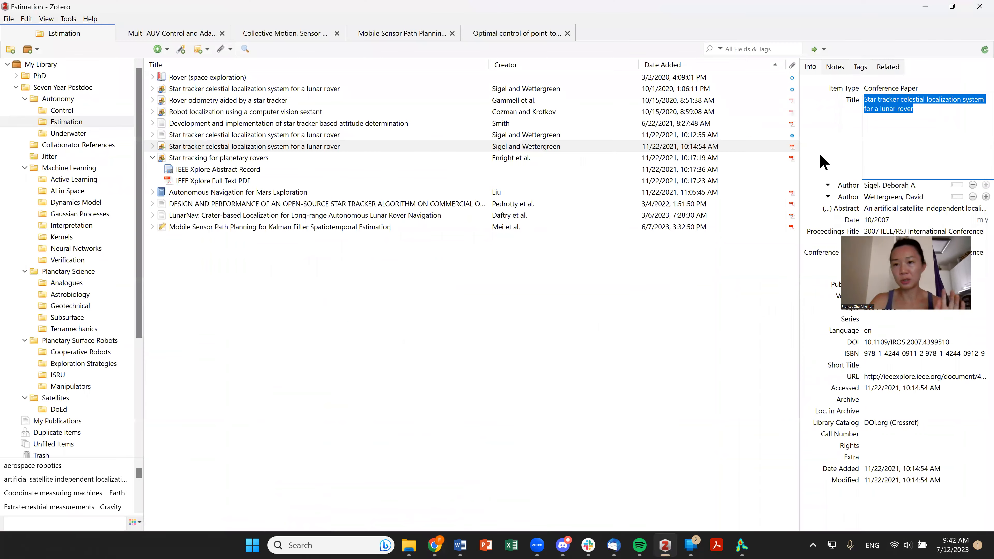
click(242, 156)
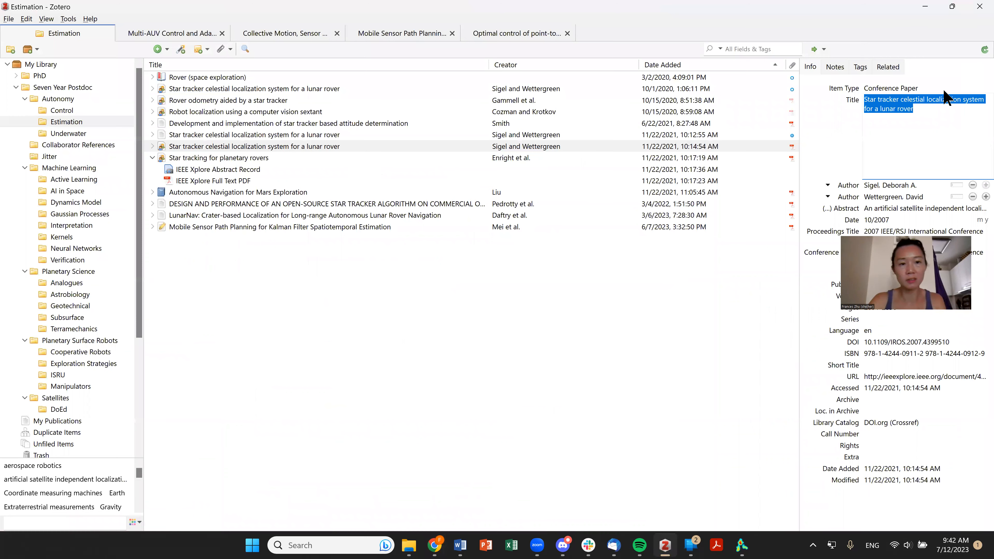
click(896, 103)
key(ctrl+c)
click(950, 7)
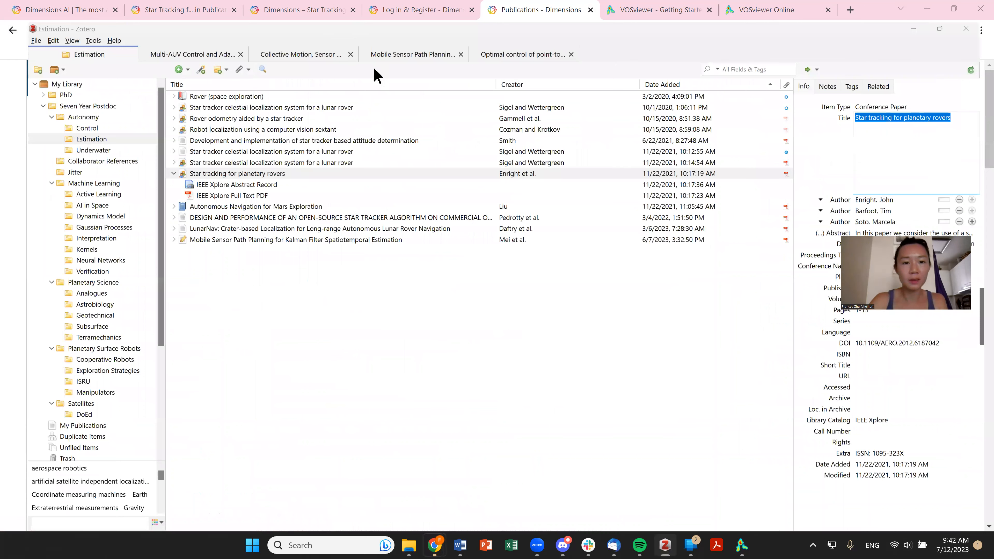
key(alt+Tab)
click(417, 79)
key(ctrl+v)
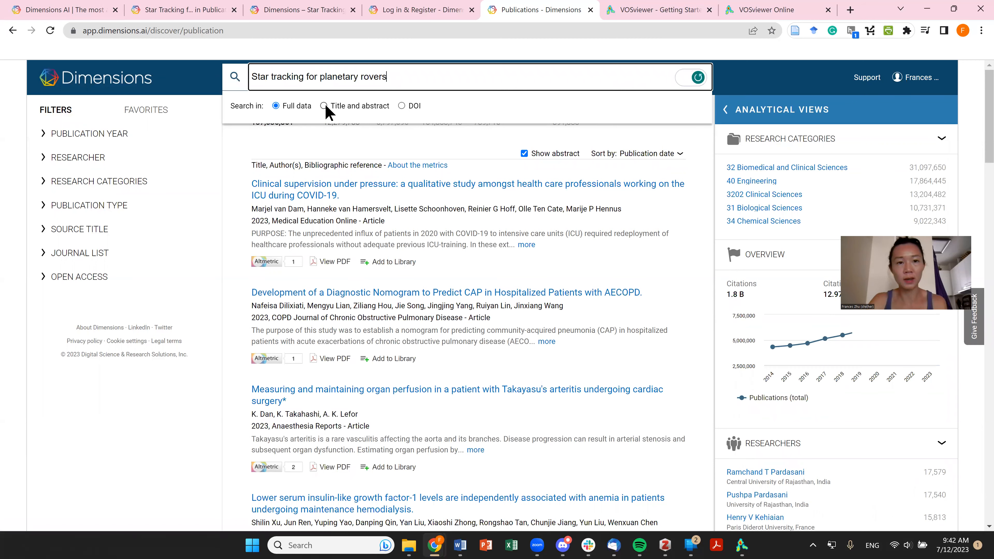
click(323, 106)
key(Return)
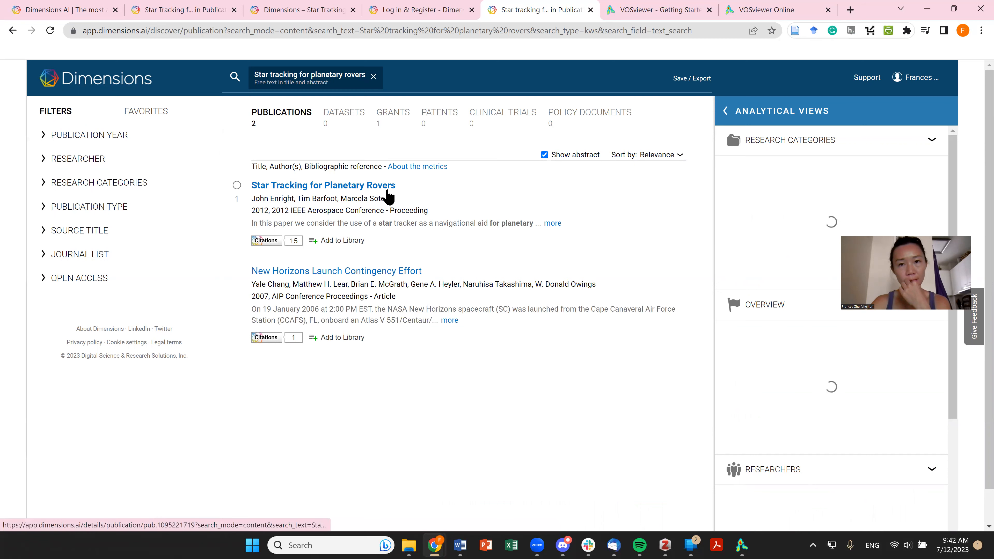
Step: Open the "Star Tracking for Planetary Rovers" record and show all of its publication references
click(362, 187)
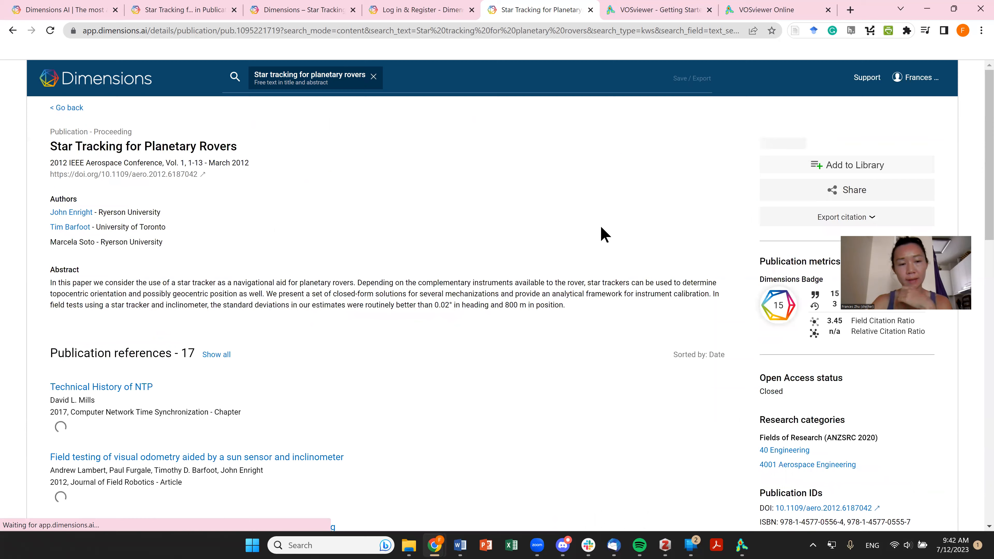
scroll(680, 375, down, 3)
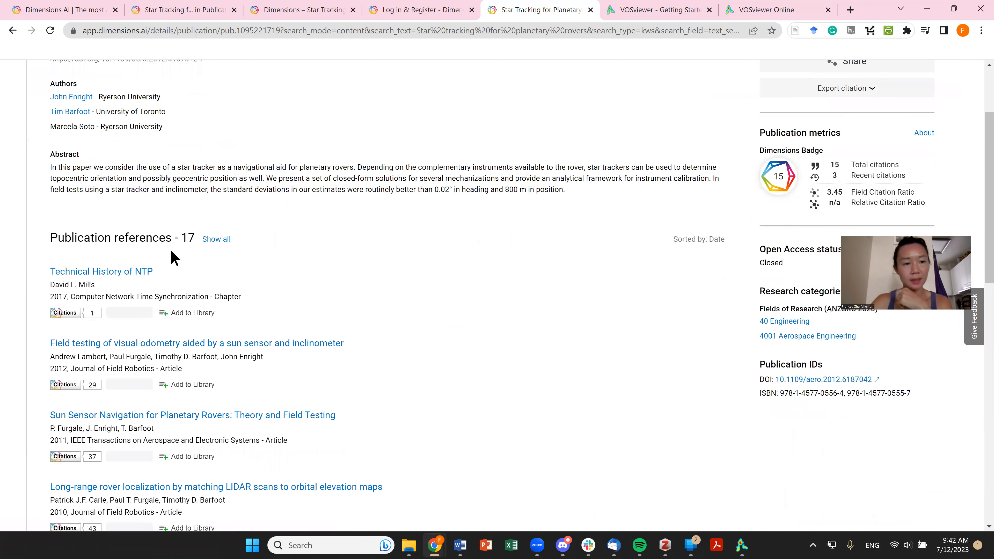
click(218, 241)
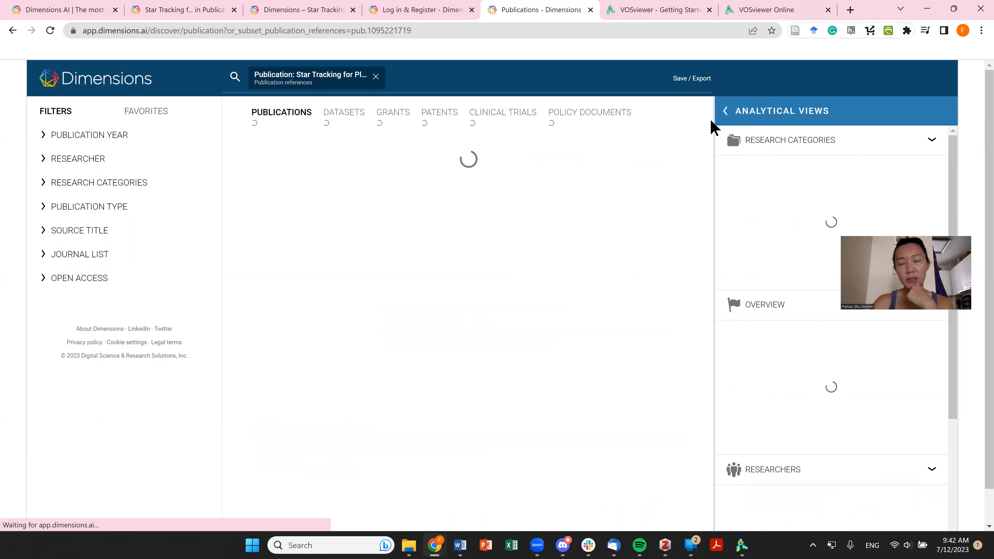
Step: Export the planetary rovers paper's publication references for bibliometric mapping
click(700, 79)
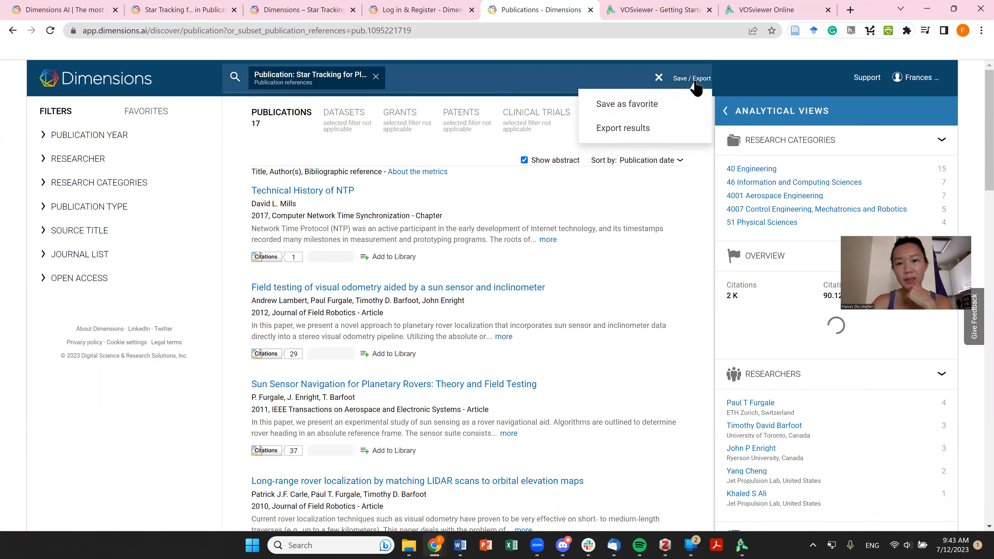
click(640, 132)
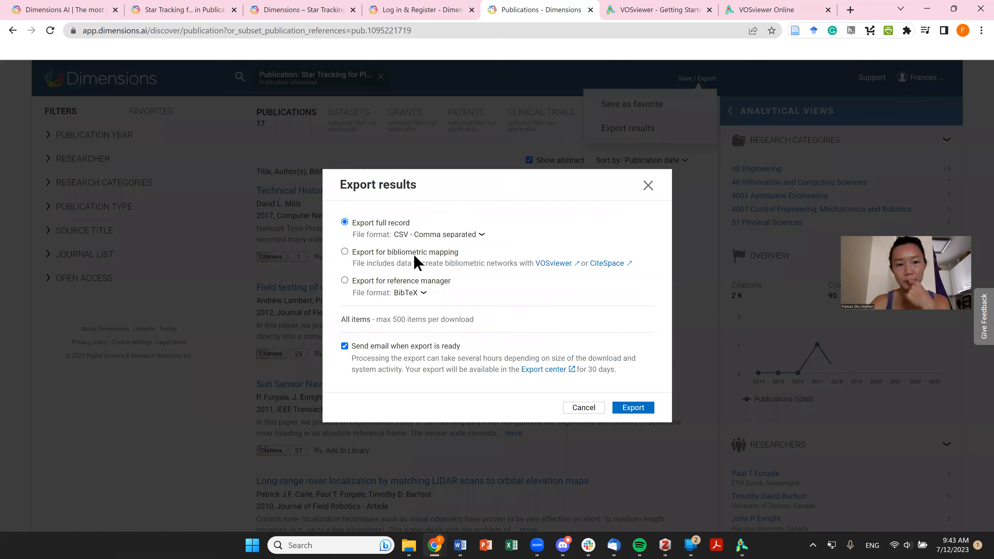
click(457, 253)
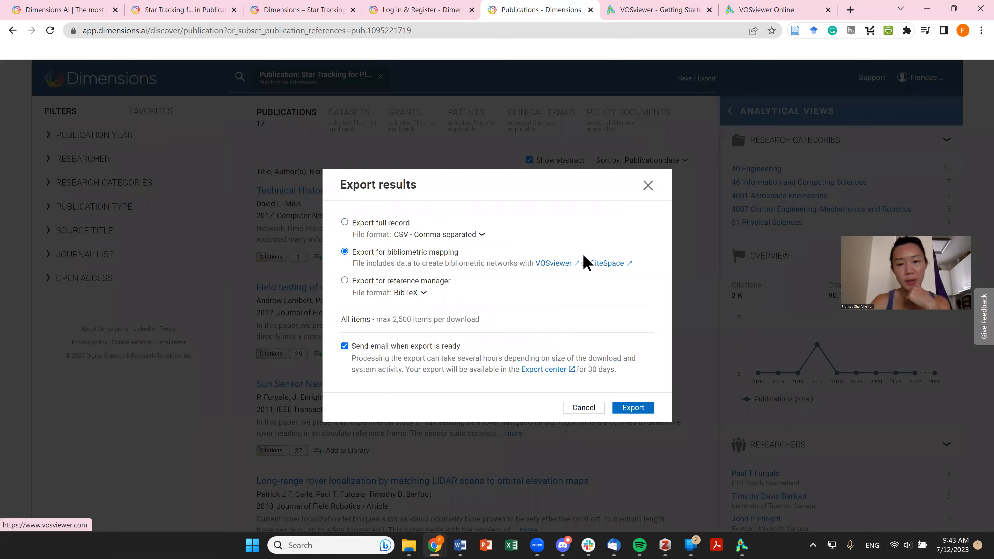
click(632, 407)
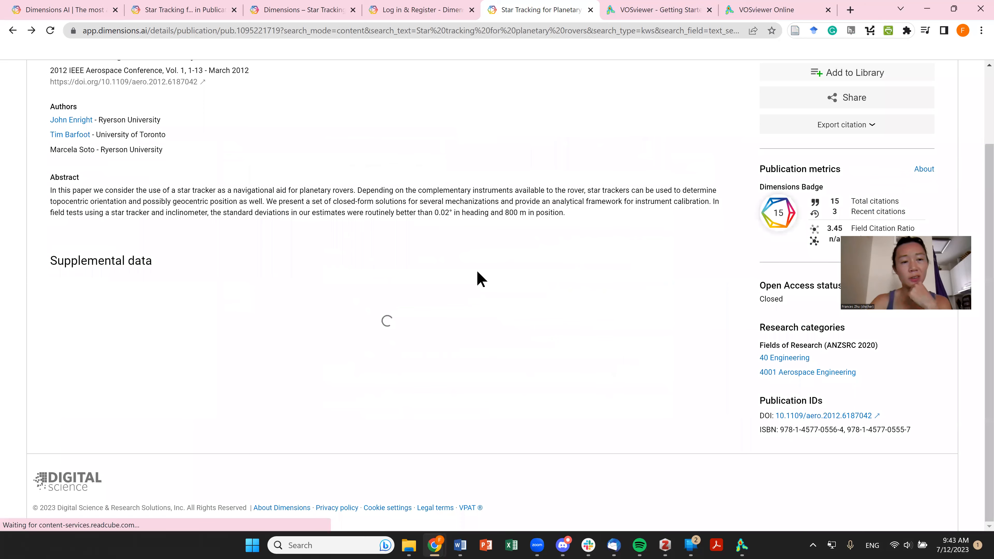
Step: Return to the planetary rovers paper's record and show all of its publication citations
scroll(477, 270, down, 5)
scroll(207, 154, down, 8)
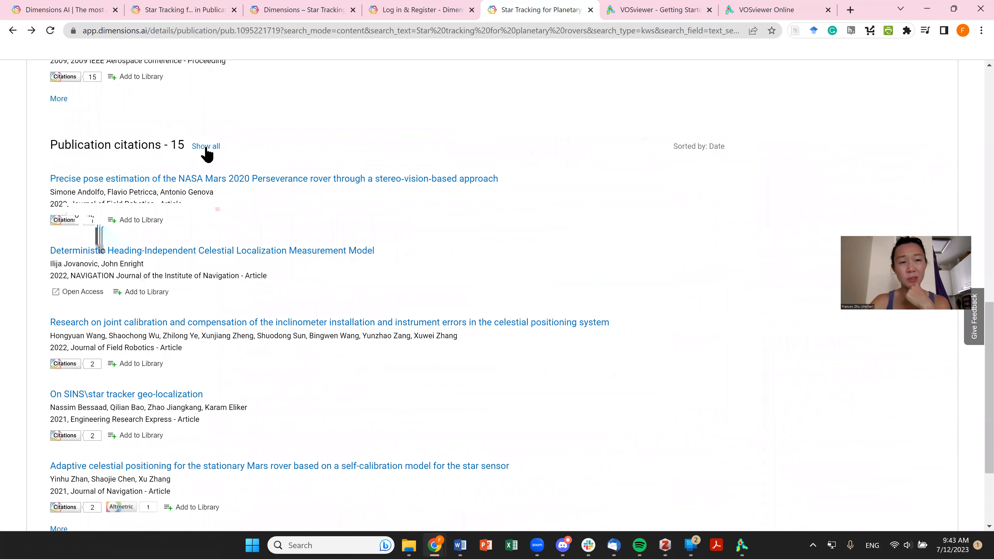
click(206, 146)
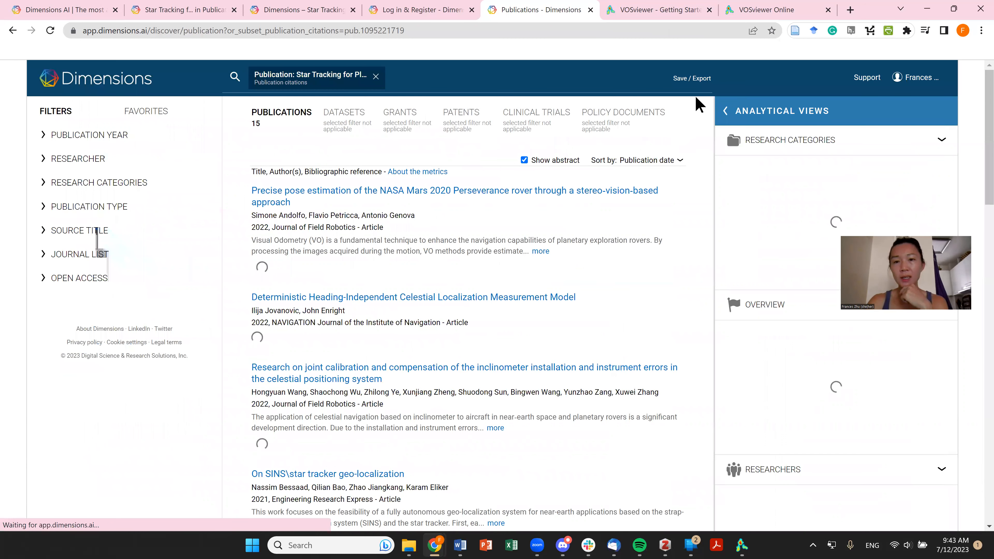
click(704, 80)
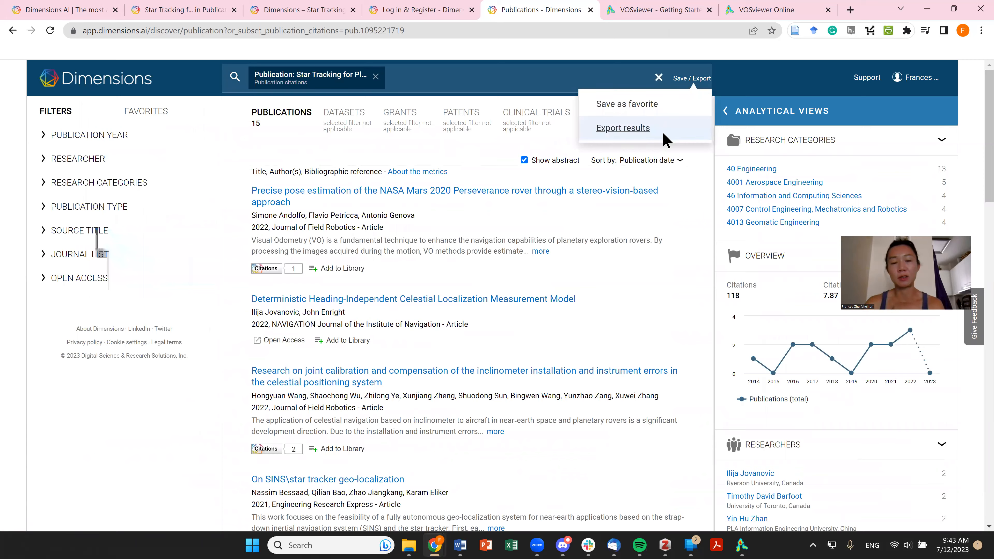
click(649, 131)
click(344, 252)
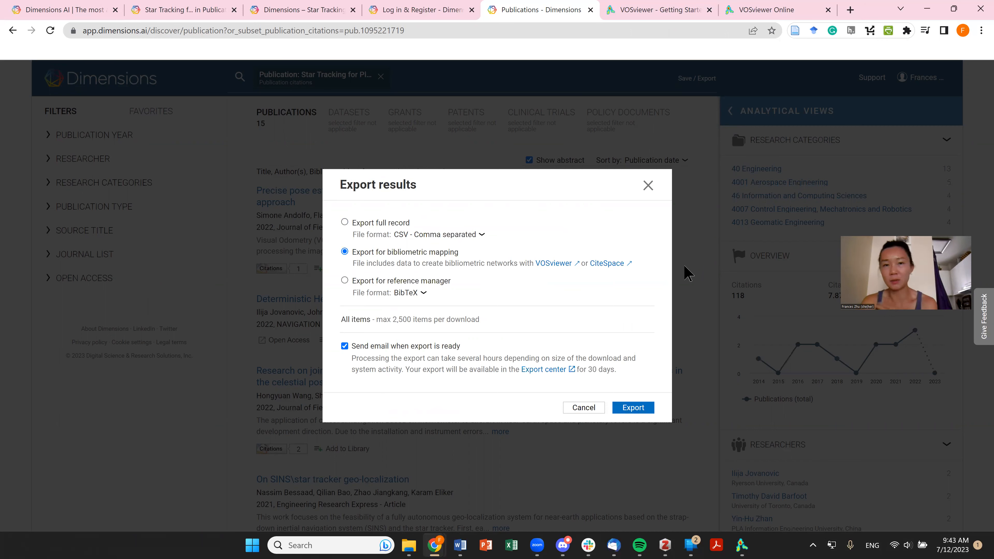
click(649, 186)
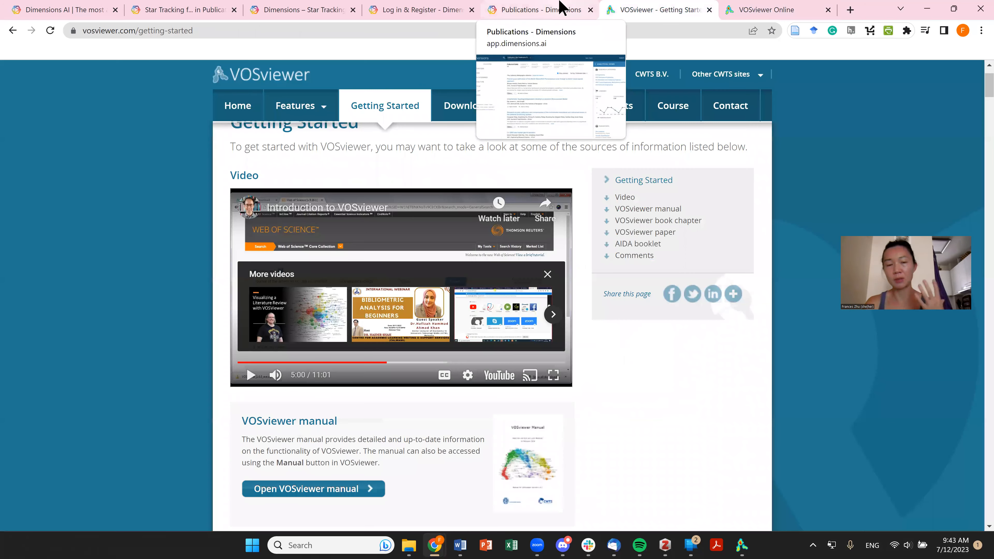
click(562, 8)
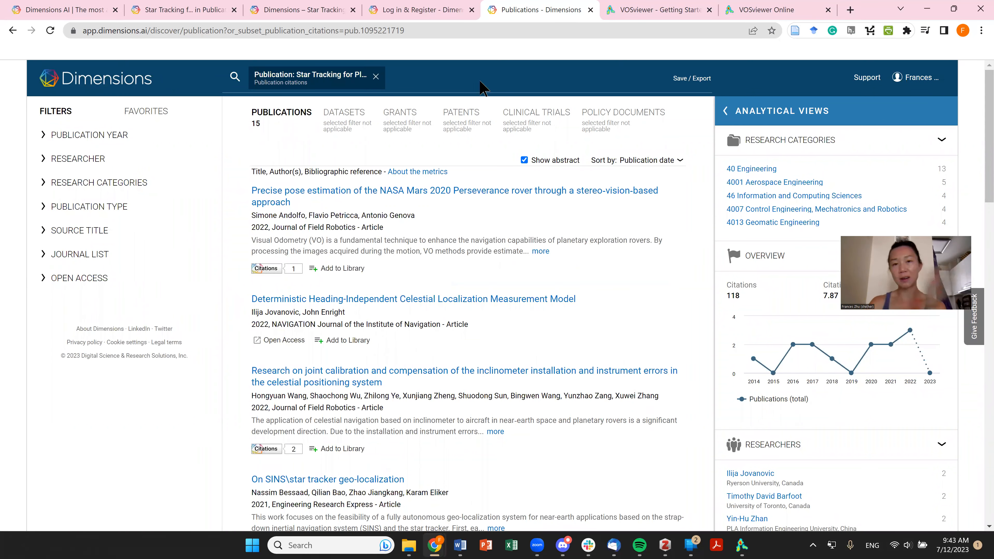
click(610, 8)
click(559, 8)
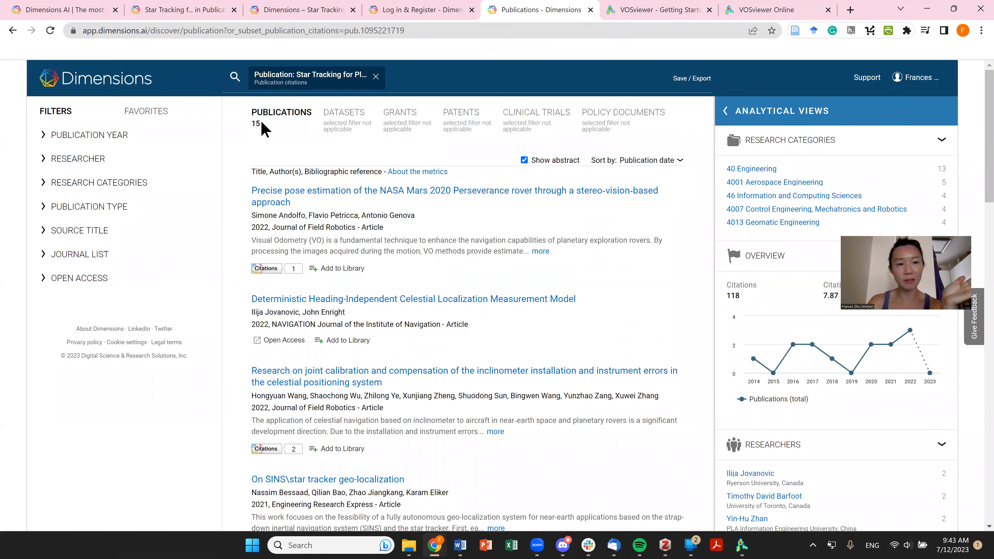
scroll(388, 393, down, 1)
click(7, 32)
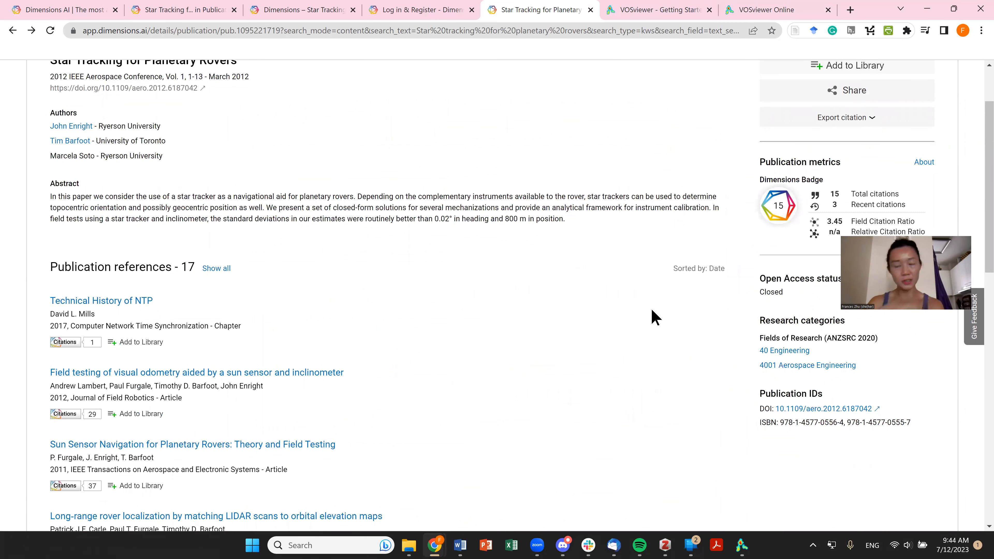
Step: Switch to Thunderbird, open the Dimensions export email for the "Star Tracking for Planetary Rovers" publication references, and download the export file
click(618, 545)
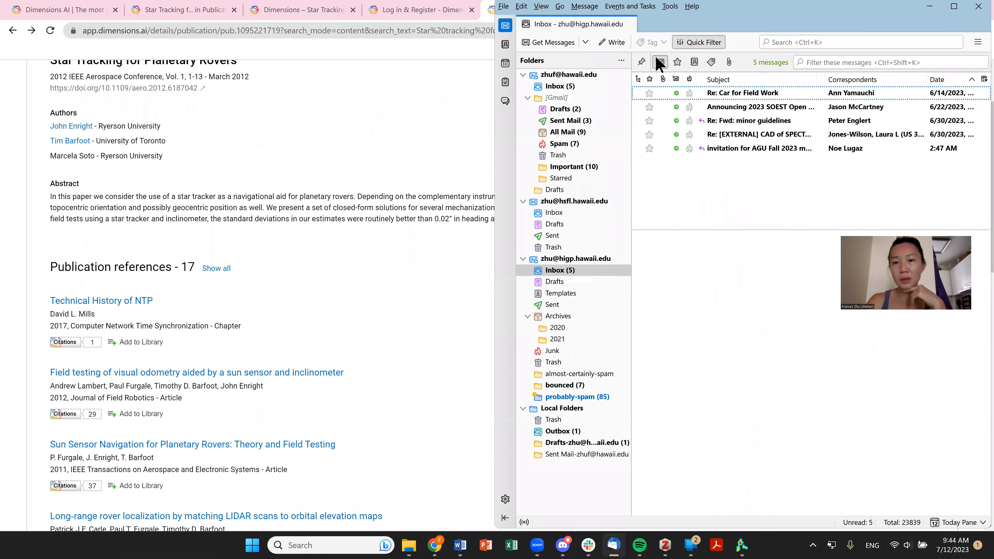
click(660, 64)
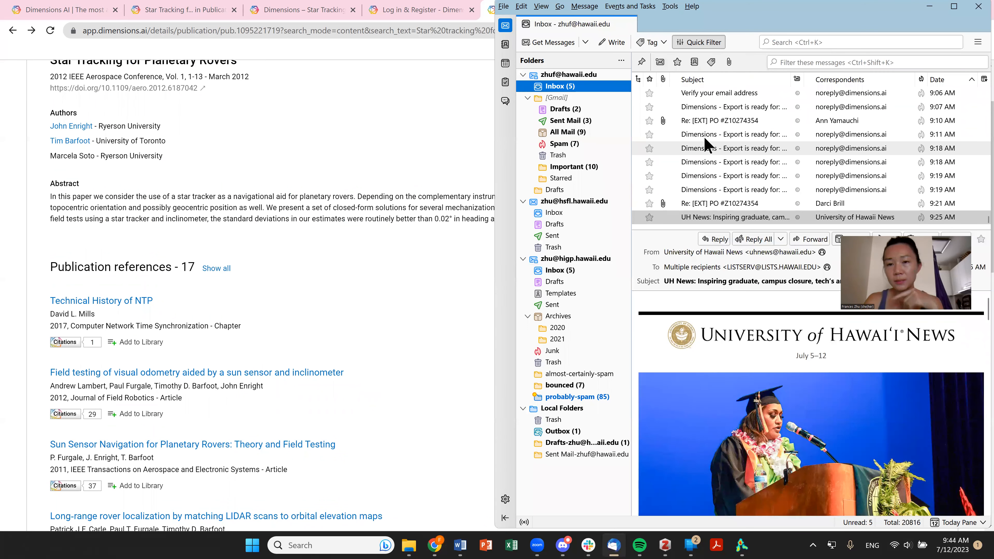
click(737, 150)
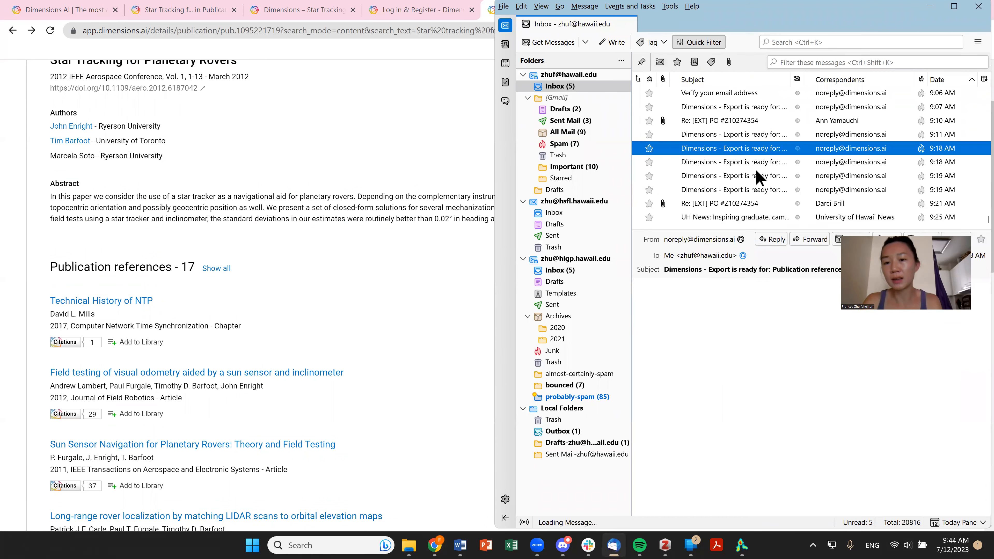
shift+click(763, 190)
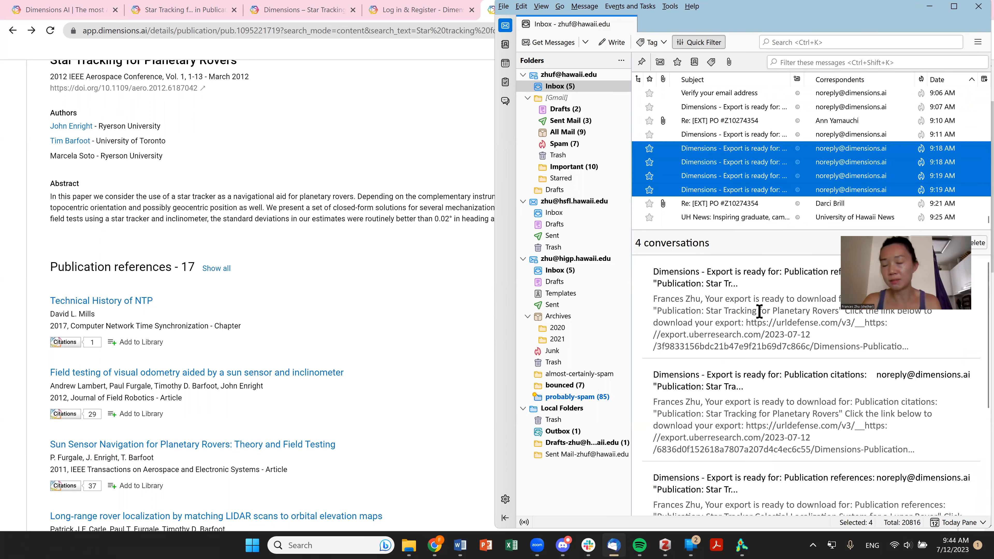
click(744, 164)
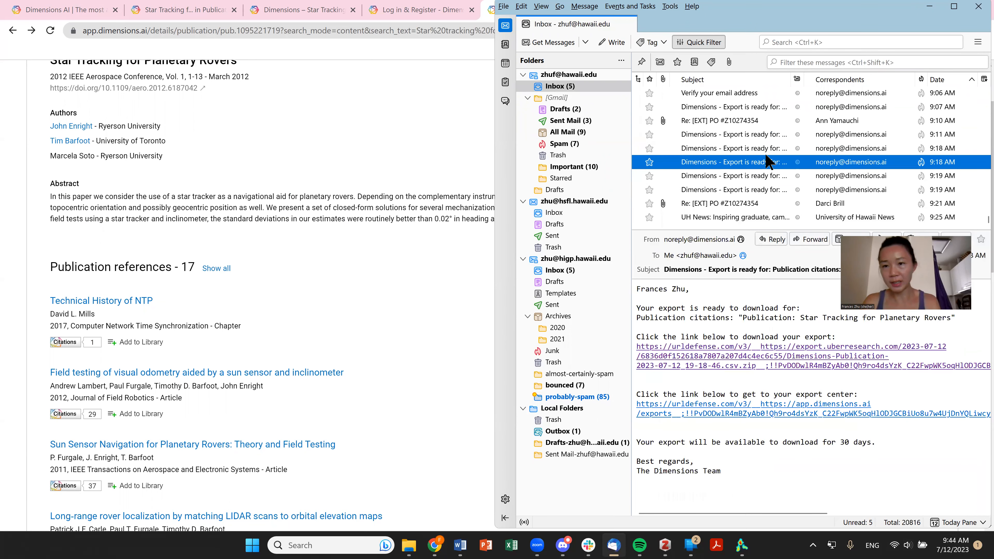
double_click(773, 150)
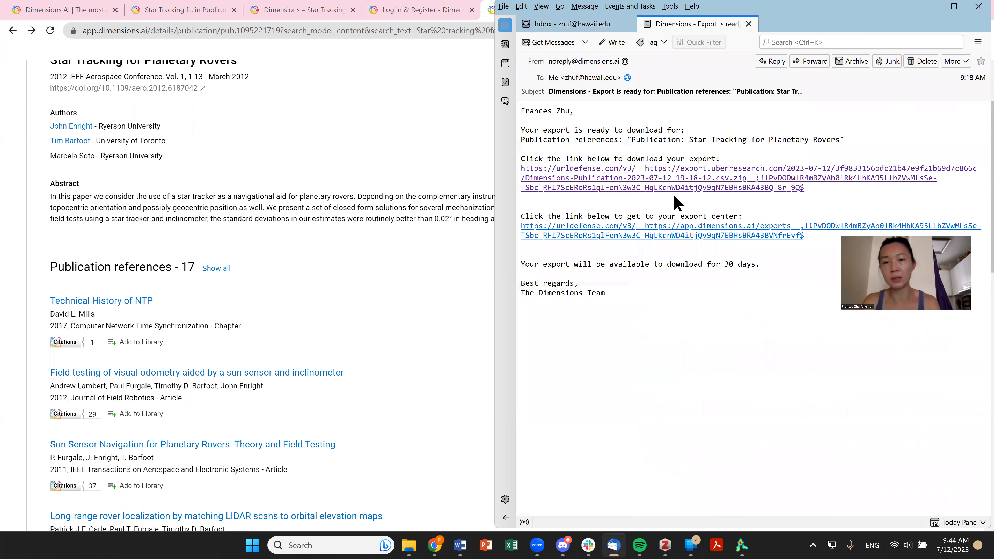
click(724, 183)
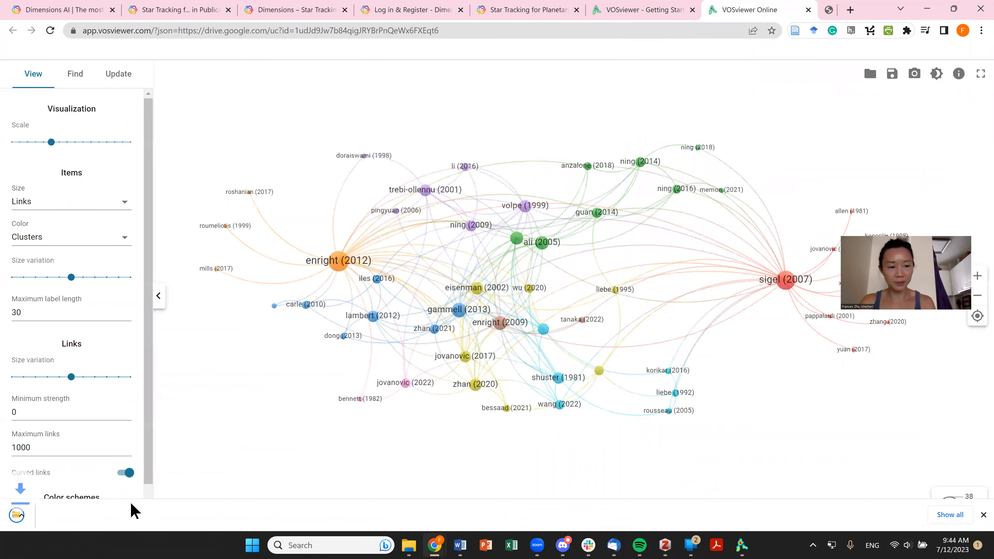
Step: In File Explorer's Downloads folder, extract the Dimensions-Publication-2023-07-12_19-18-12.csv archive to its suggested destination
click(408, 549)
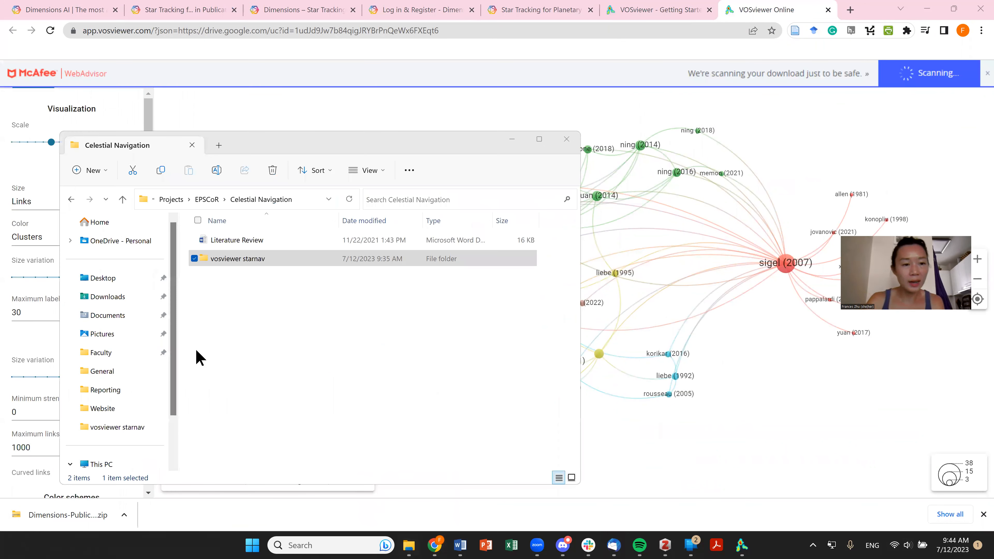
click(122, 302)
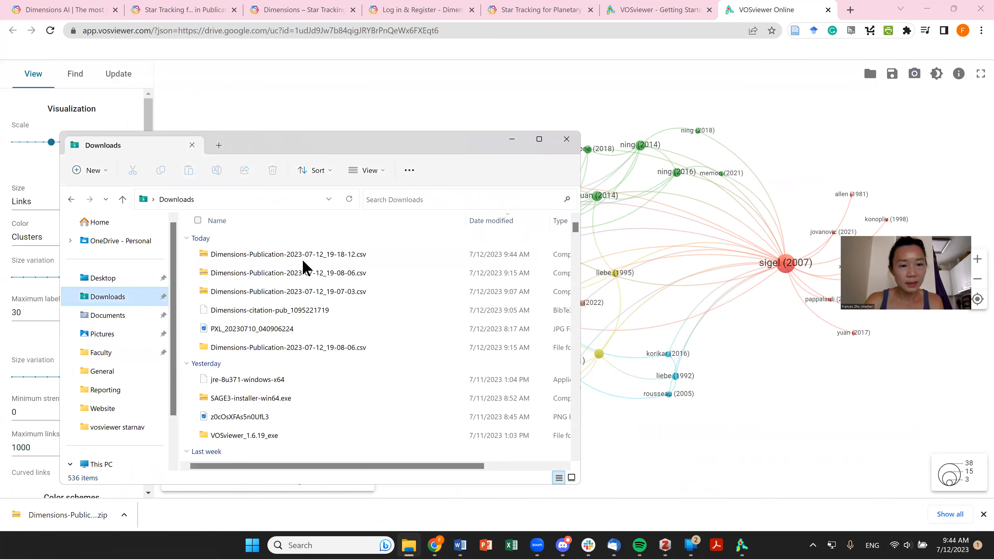
click(306, 260)
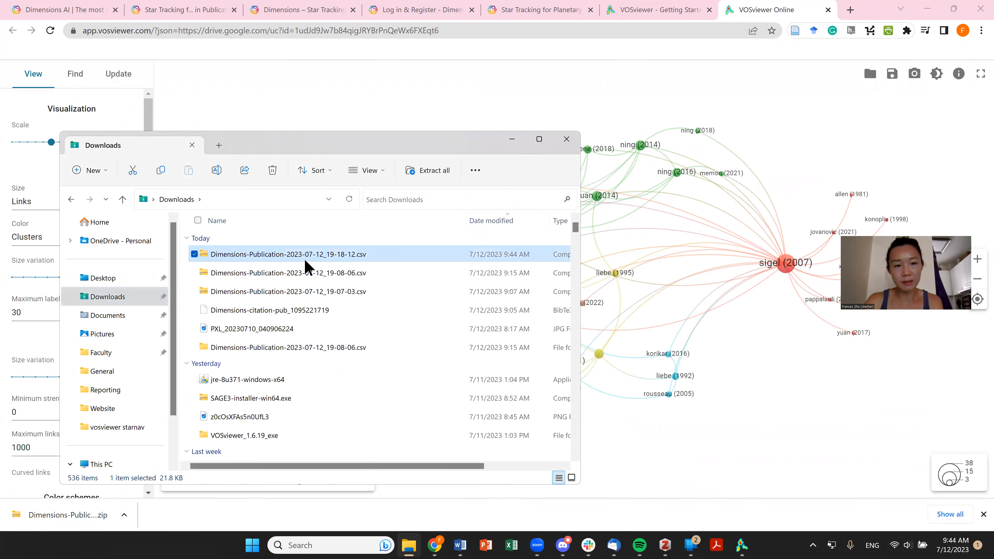
right_click(306, 261)
click(399, 311)
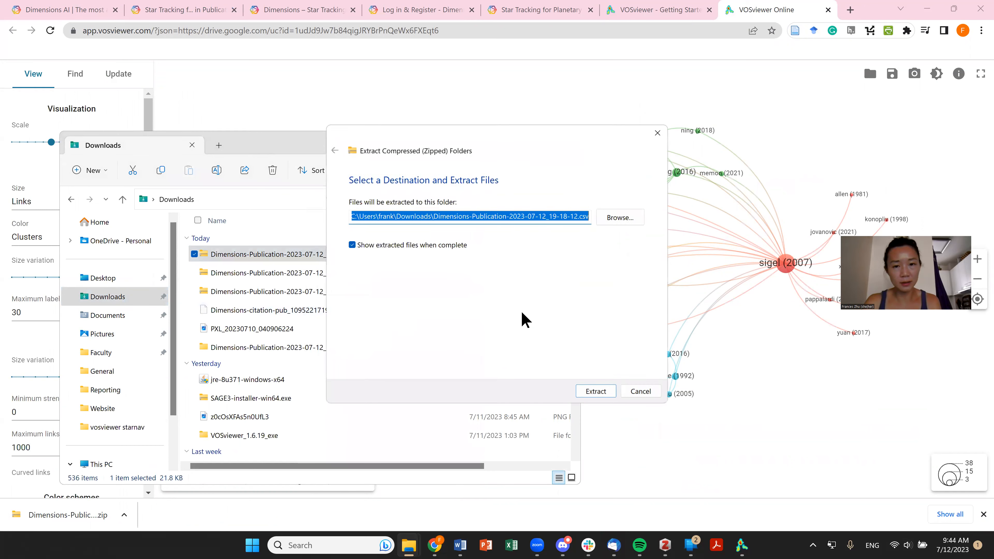
click(607, 393)
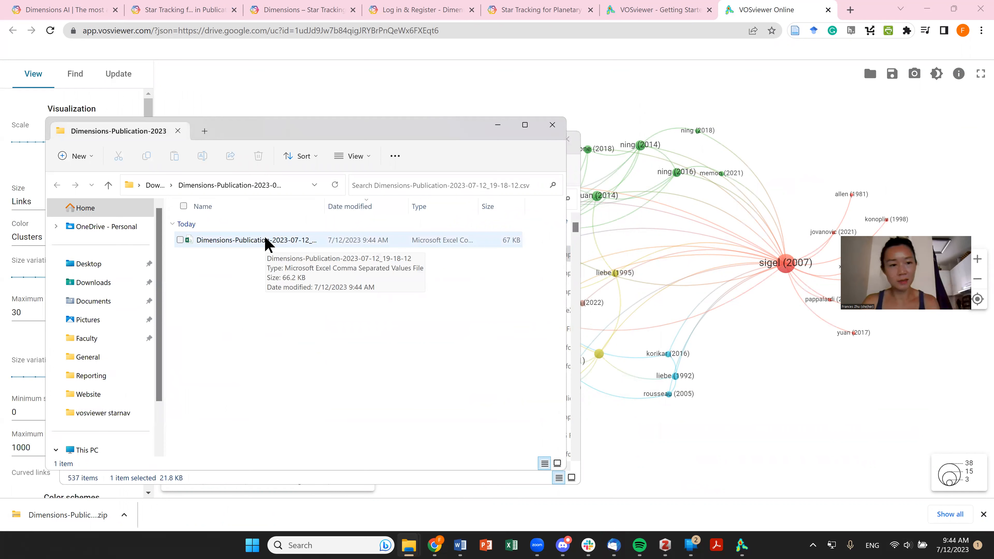
Step: Open the vosviewer starnav folder, widen its name column, and review the four Dimensions-Publication CSV files in two pairs
click(268, 243)
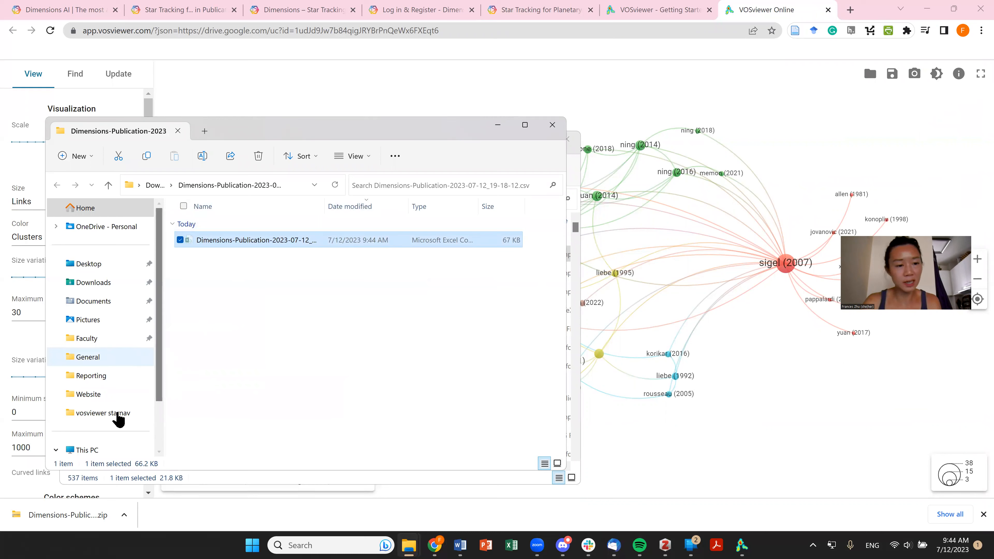
click(114, 413)
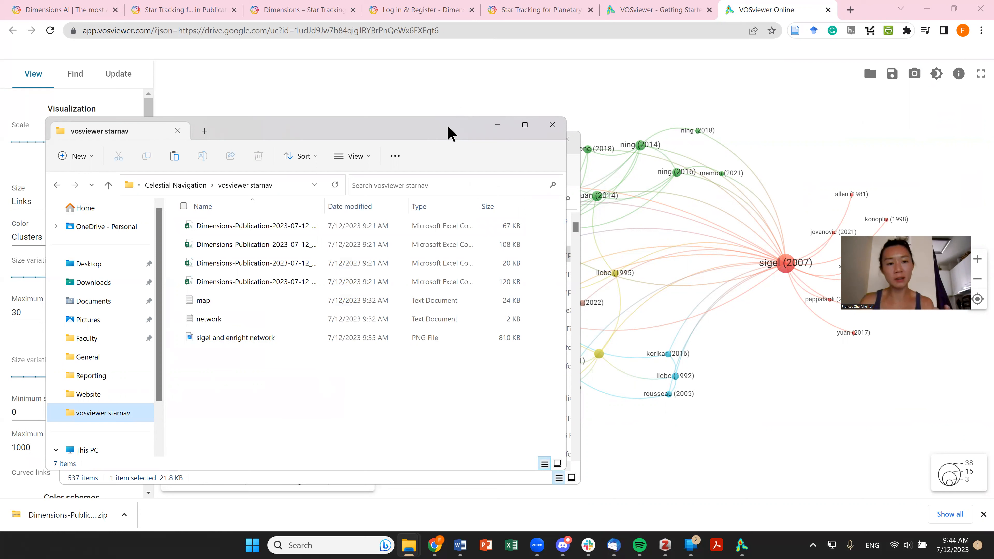
drag(325, 207, 389, 203)
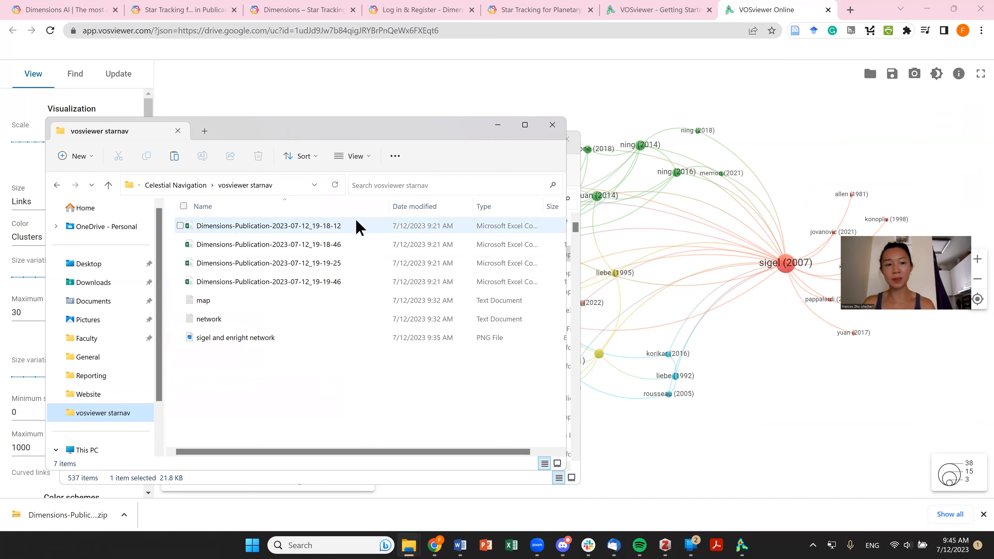
click(358, 226)
key(shift+Down)
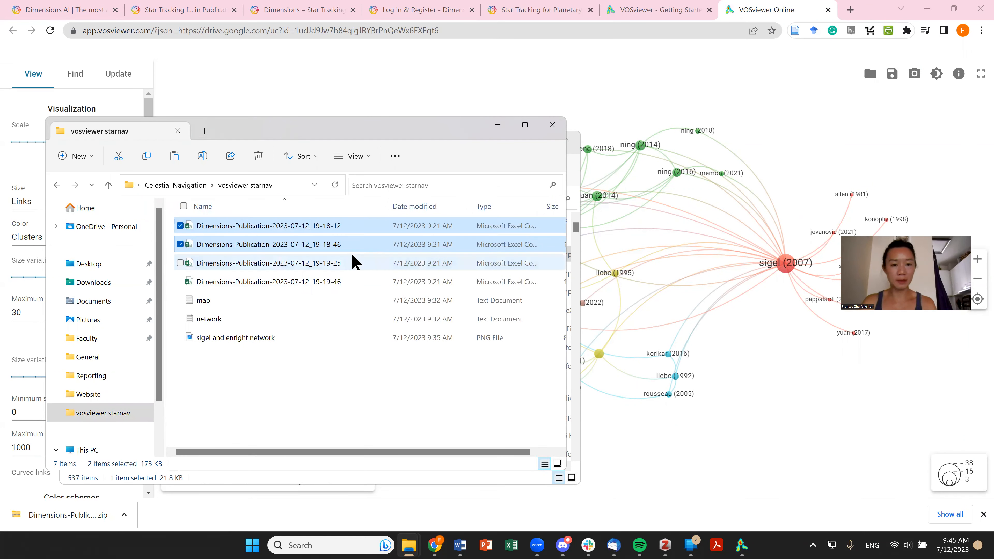
click(349, 265)
shift+click(354, 282)
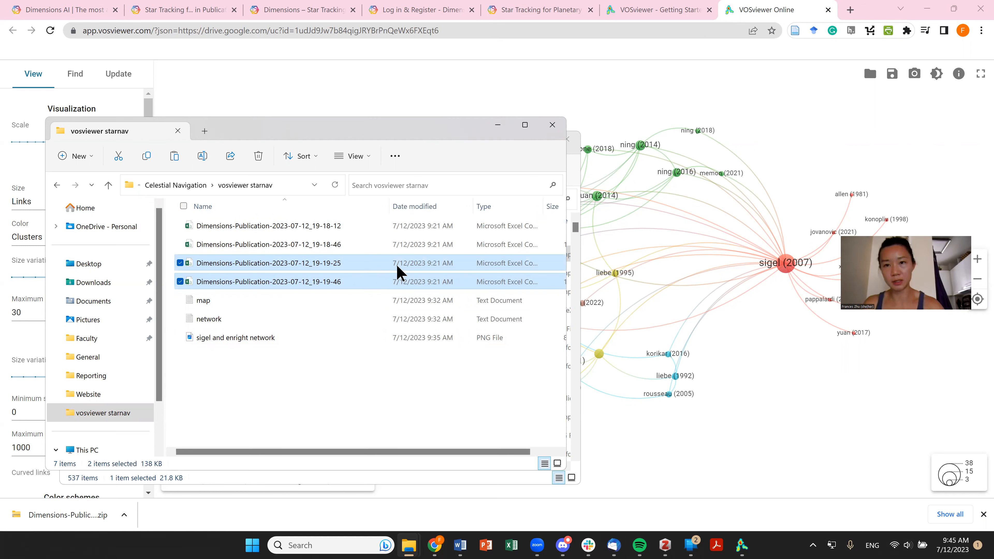
Step: Switch to VOSviewer and start a new map based on bibliographic data read from bibliographic database files
click(741, 546)
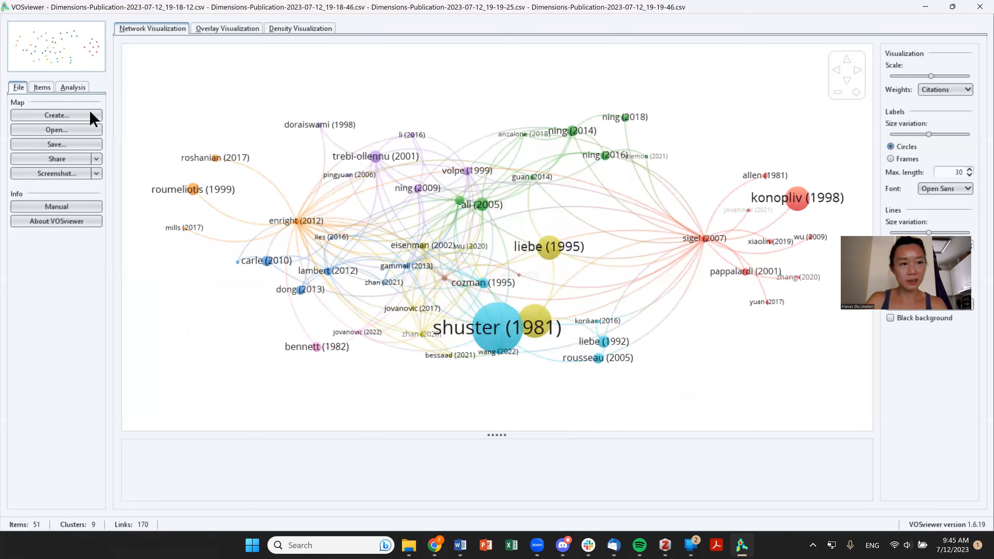
click(77, 117)
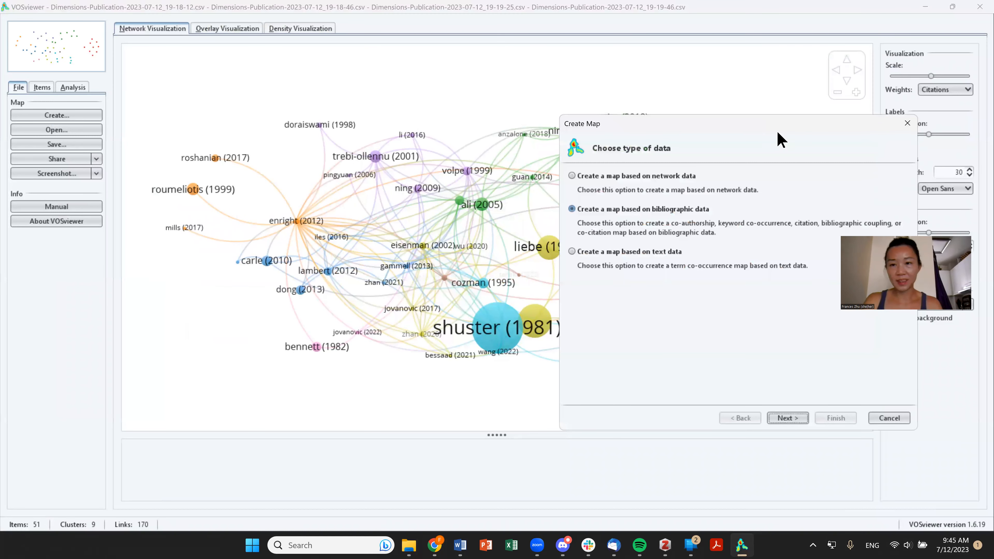
drag(775, 120, 567, 80)
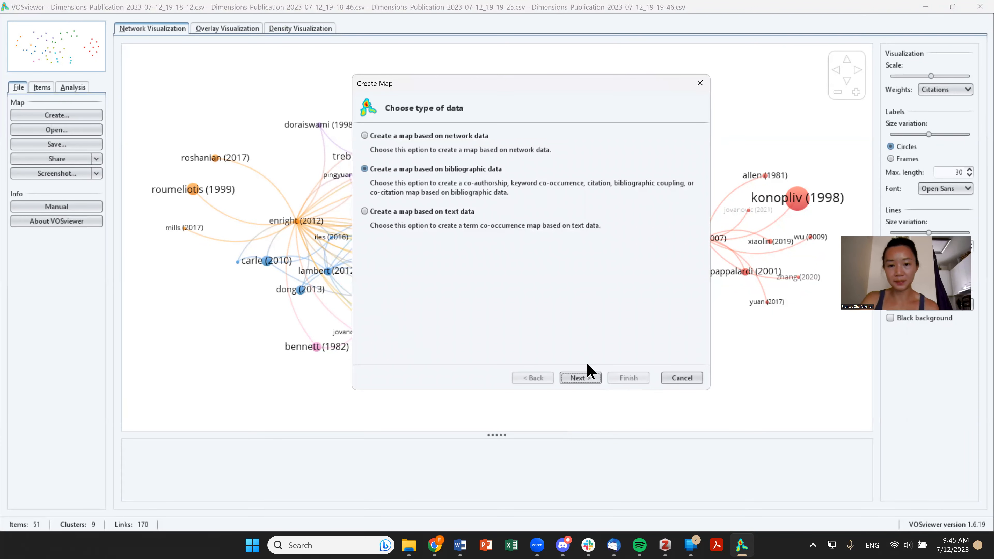
click(578, 378)
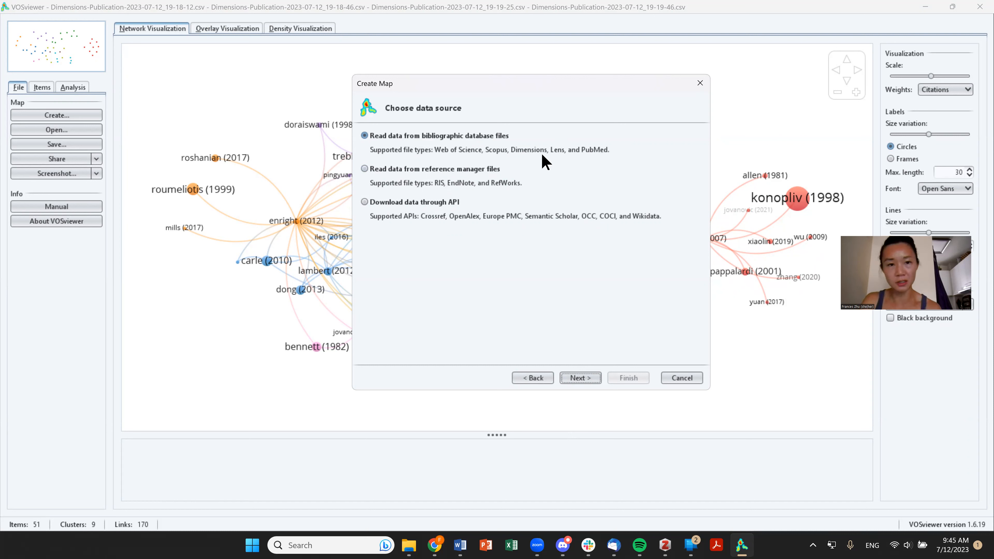
click(580, 378)
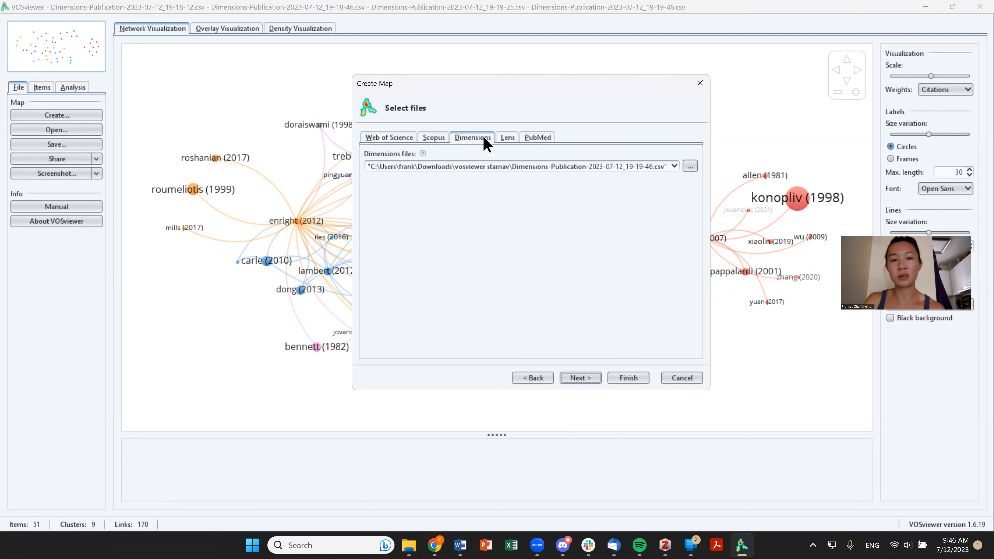
Step: Choose Dimensions as the database file source and browse for its files starting from the user's home folder
click(387, 143)
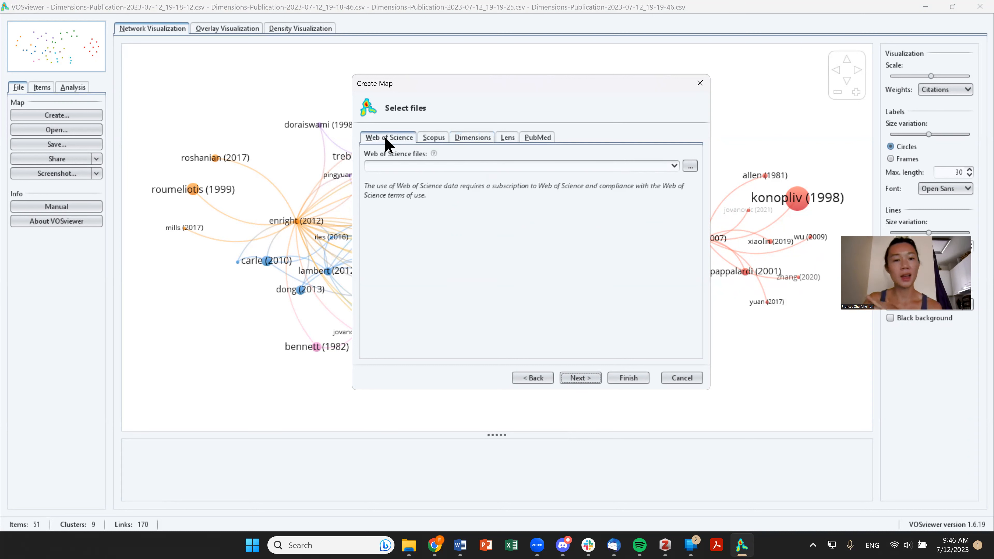
click(468, 142)
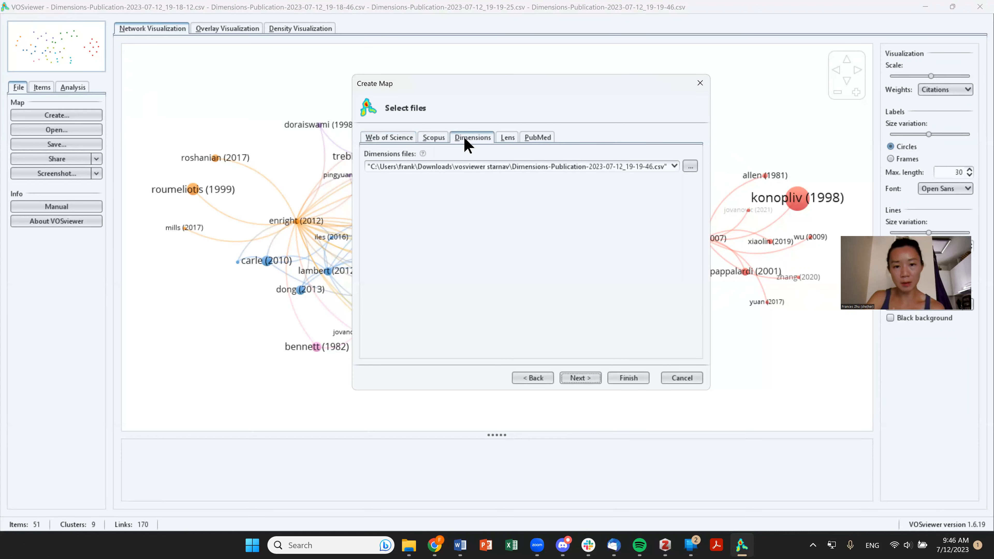
click(691, 167)
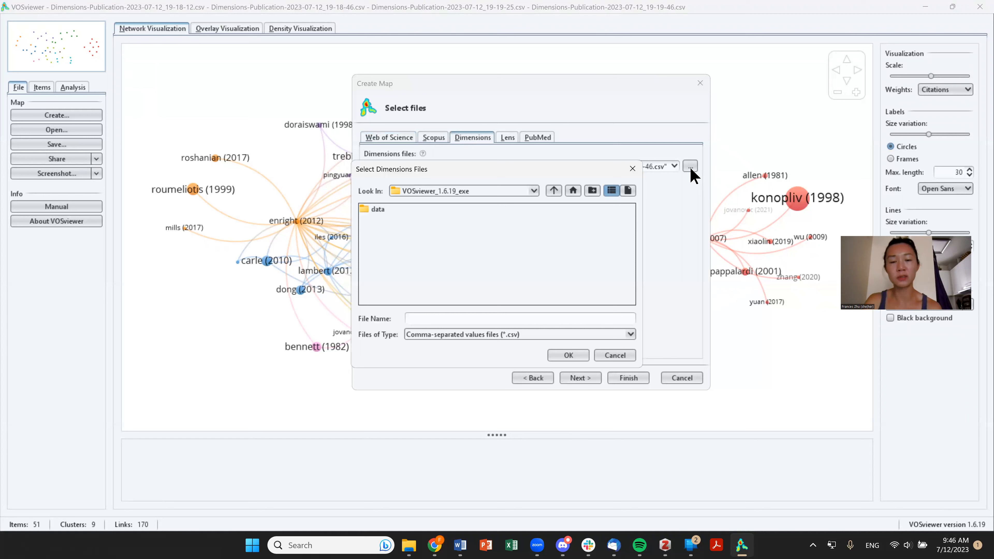
click(533, 191)
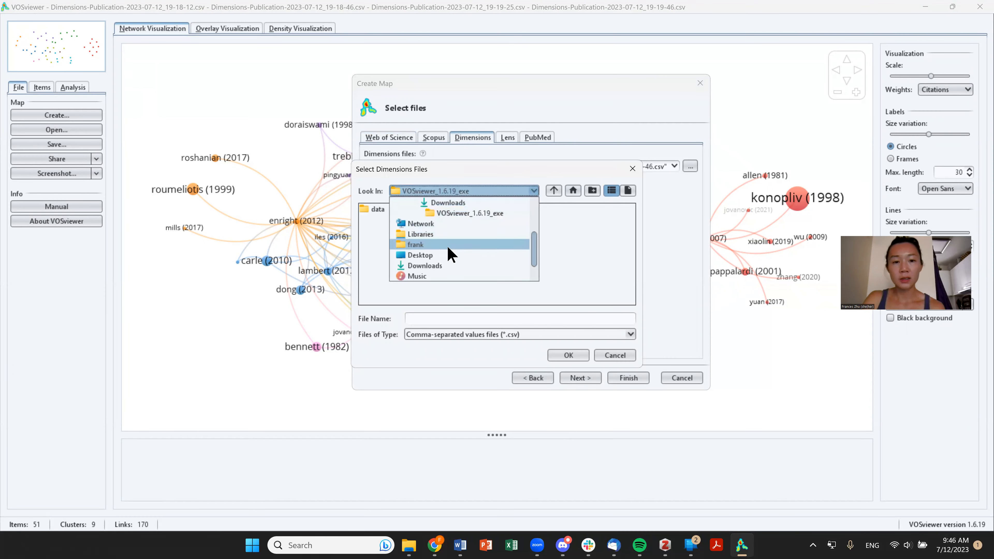
scroll(460, 235, up, 3)
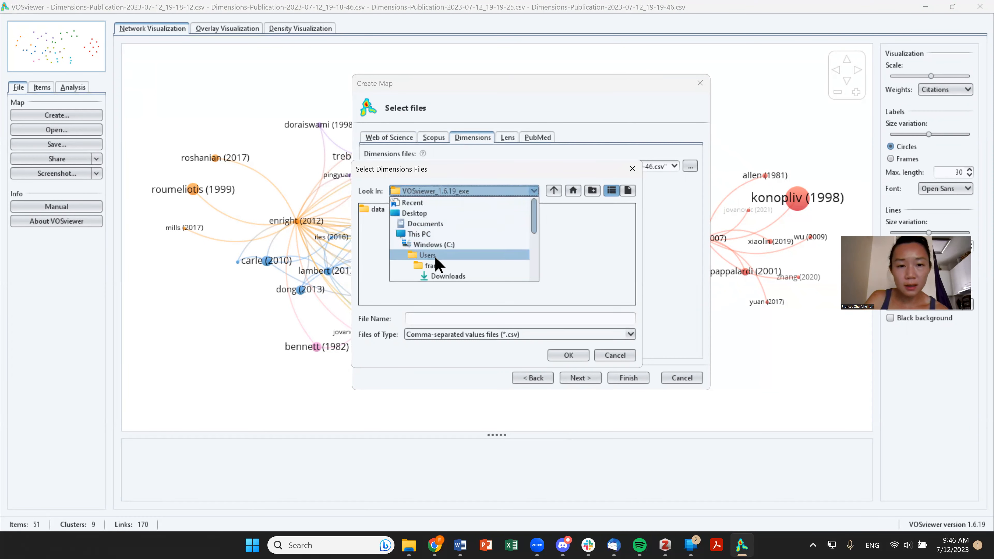
click(432, 266)
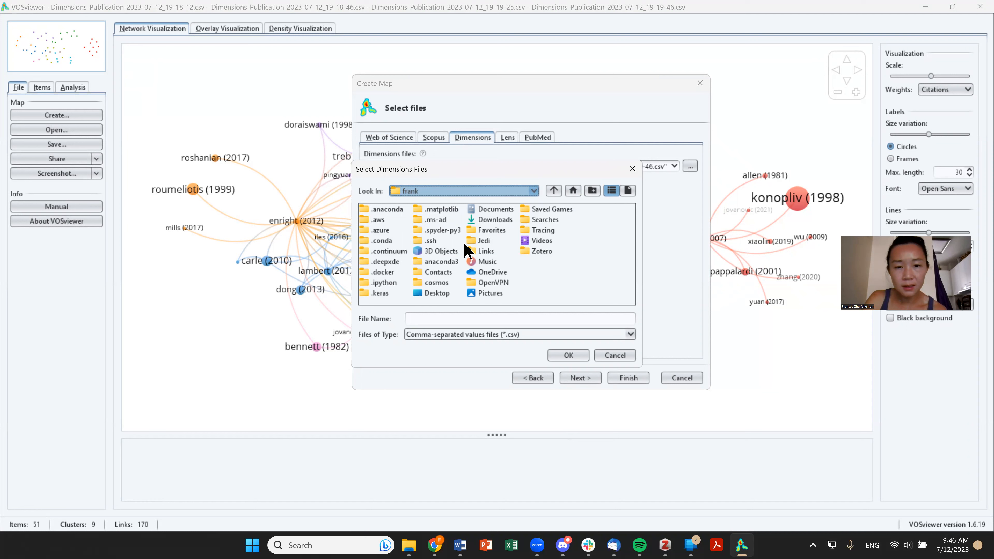
click(534, 191)
scroll(483, 254, down, 2)
click(438, 233)
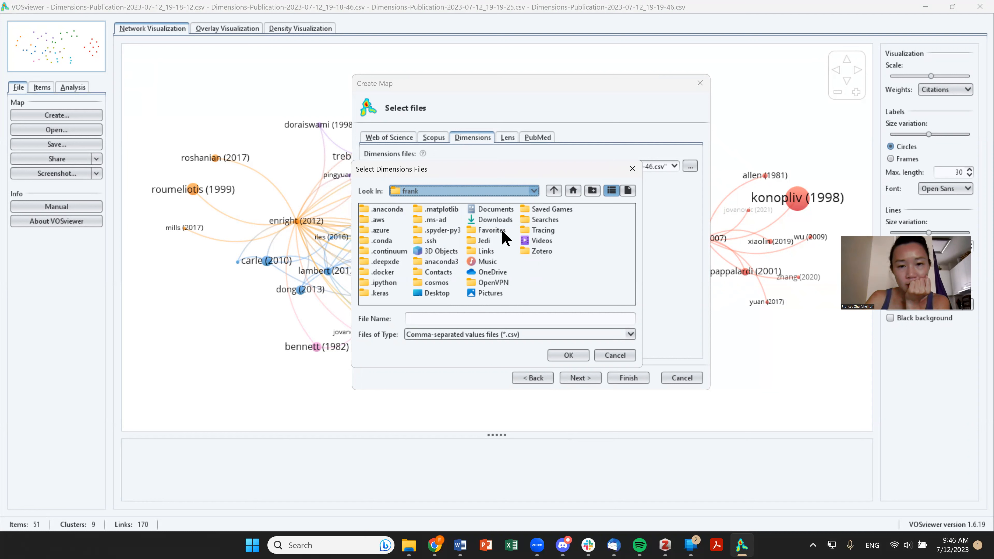
Step: Load all four Dimensions-Publication CSV files from Documents > Faculty > Projects > EPSCoR > Celestial Navigation > vosviewer starnav
double_click(503, 208)
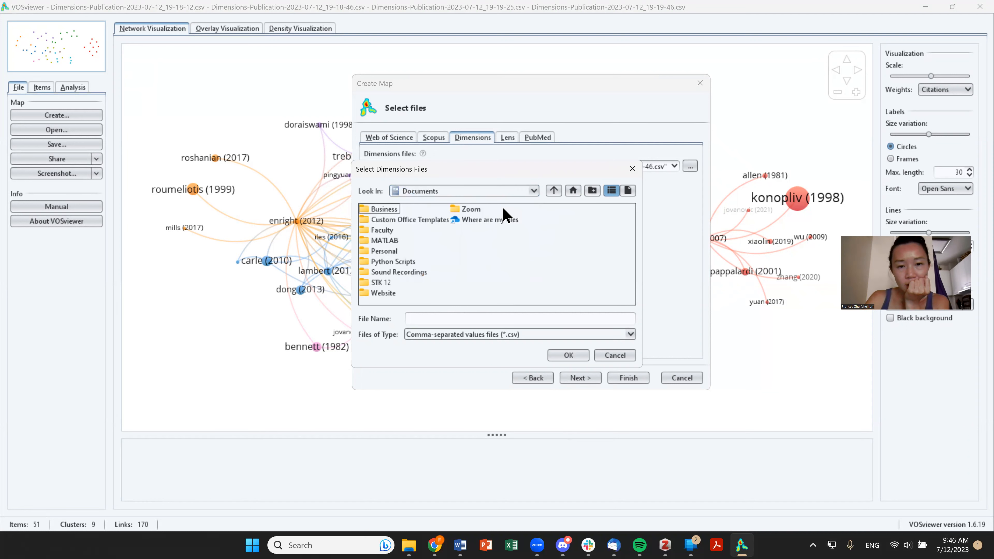
double_click(387, 230)
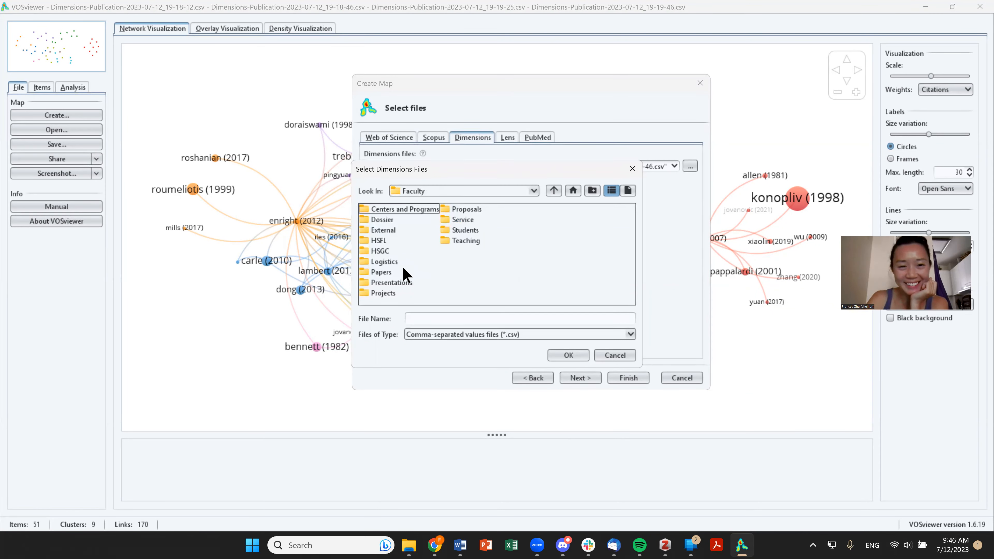
double_click(390, 293)
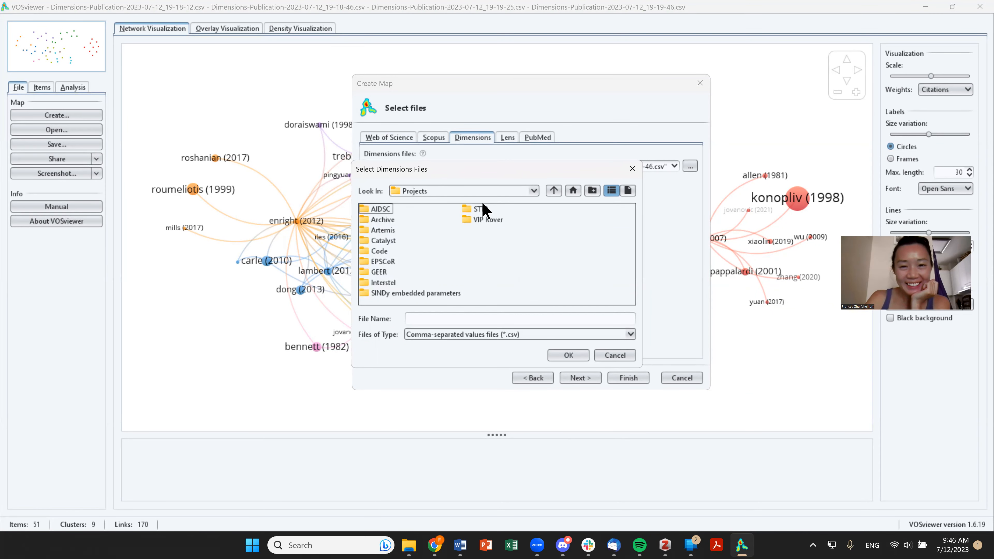
double_click(383, 262)
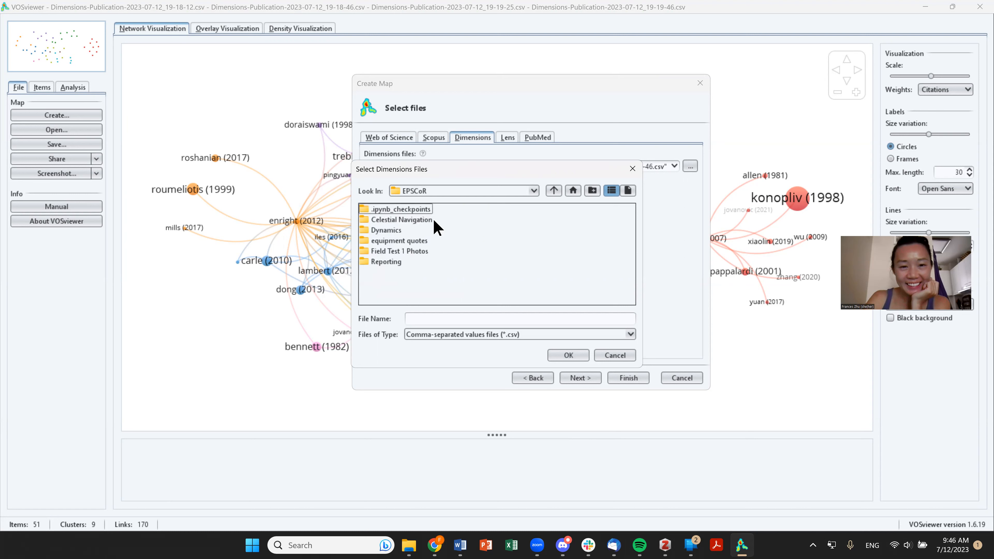
double_click(416, 220)
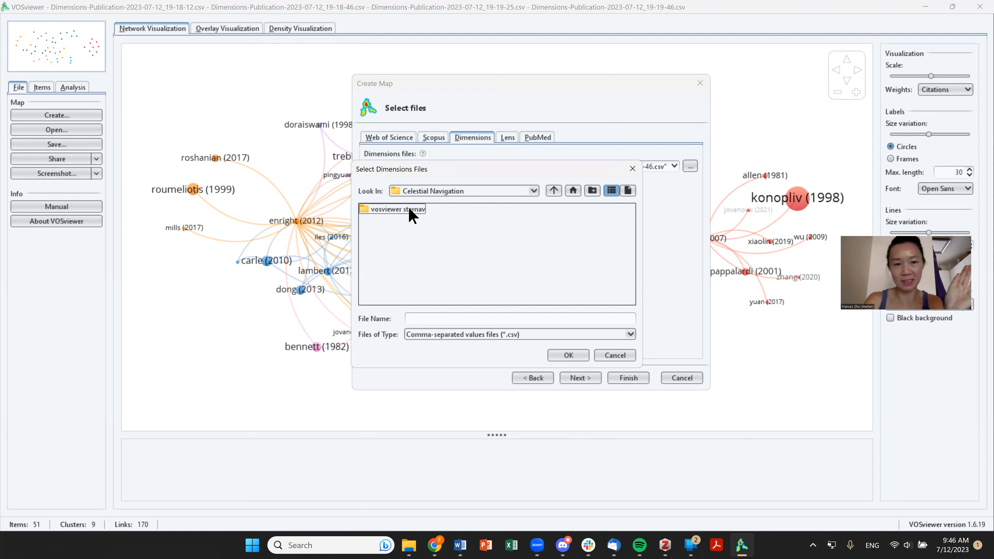
double_click(409, 210)
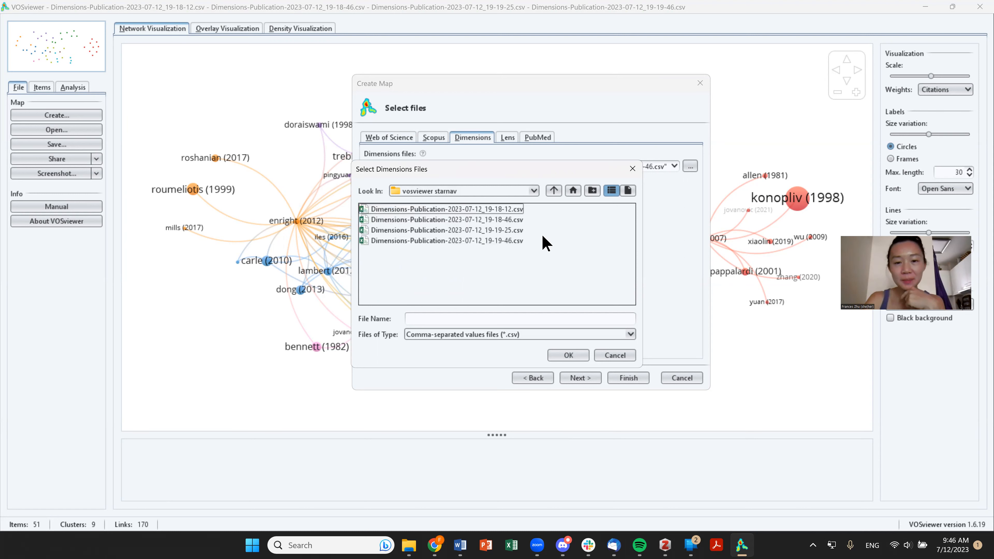
click(508, 209)
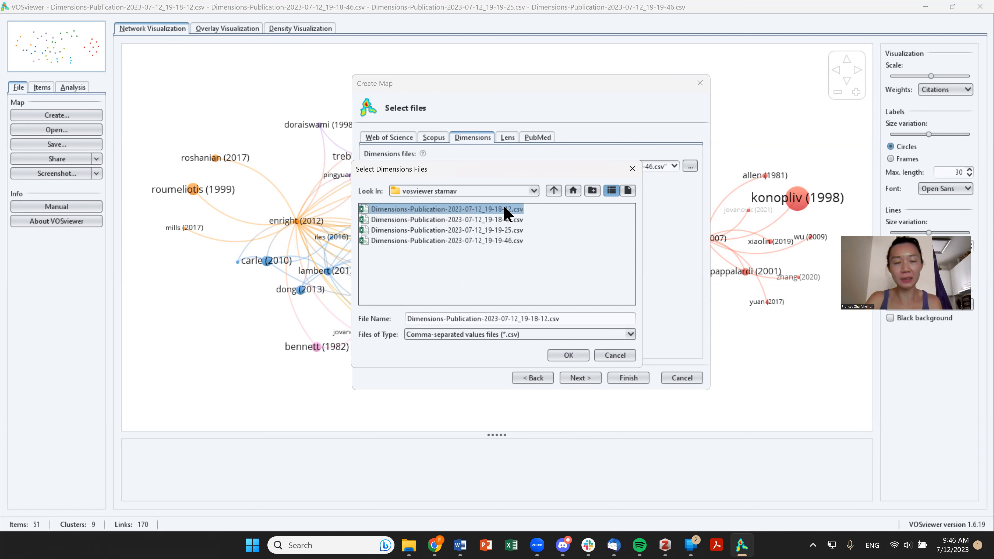
shift+click(443, 241)
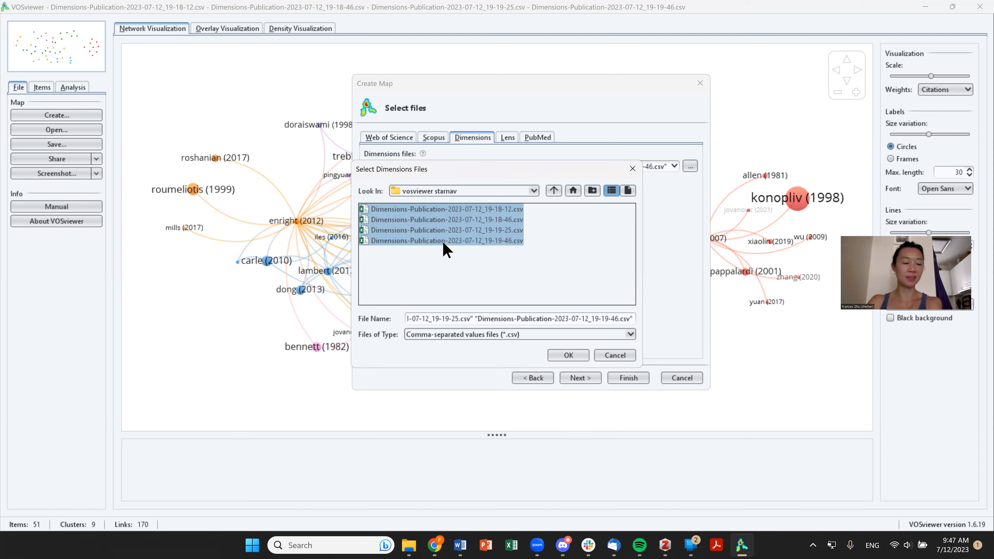
click(568, 355)
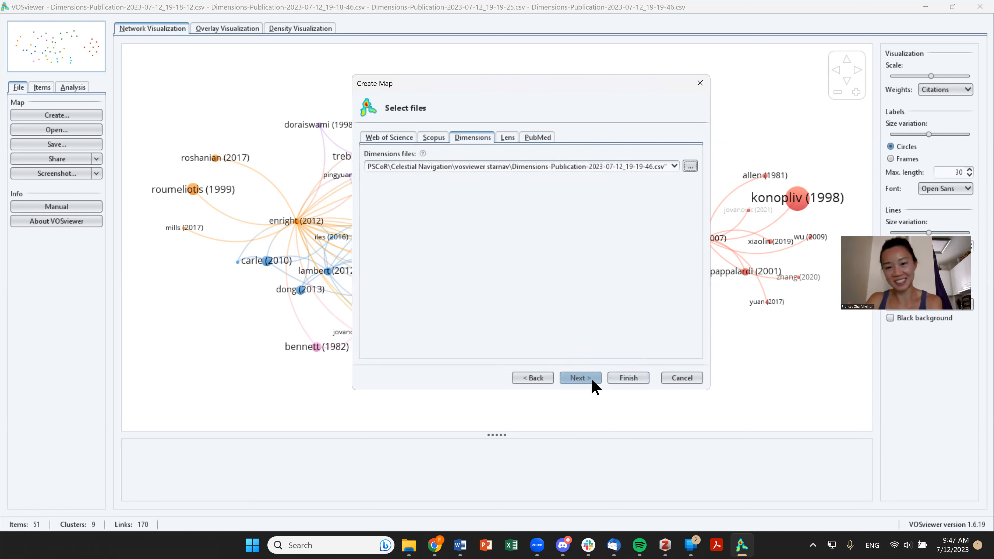
Step: Create a citation map with documents as the unit of analysis, a minimum of 0 citations, and all 51 documents selected
click(580, 378)
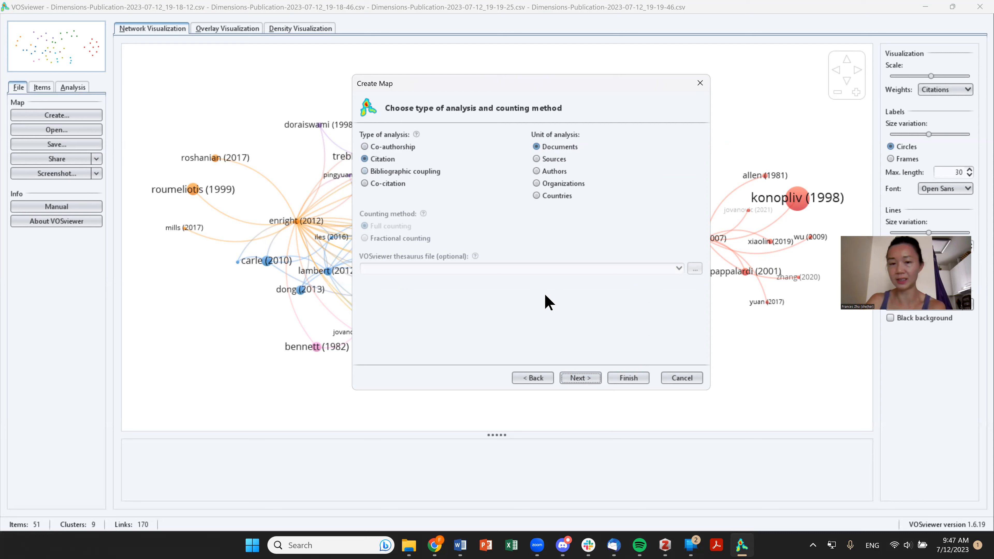
click(598, 378)
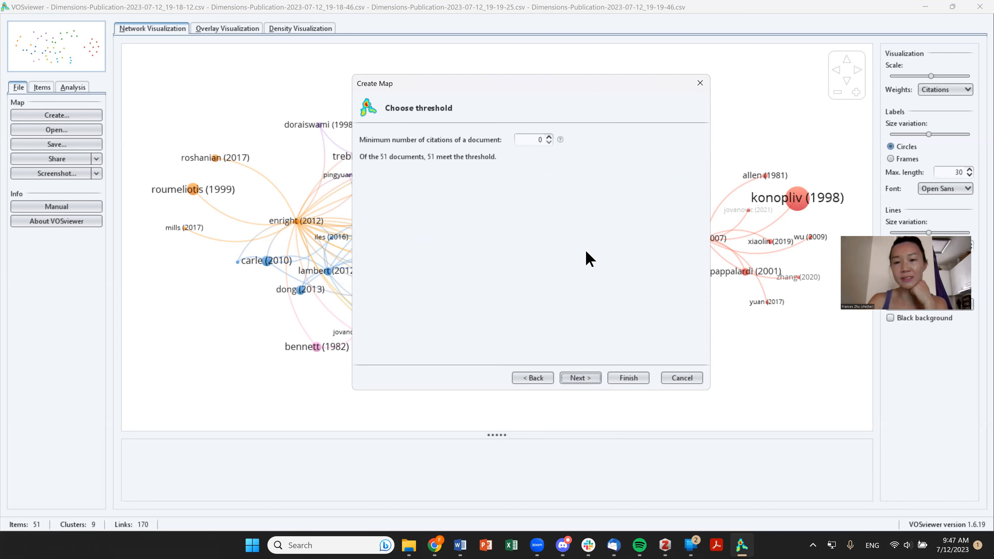
click(576, 378)
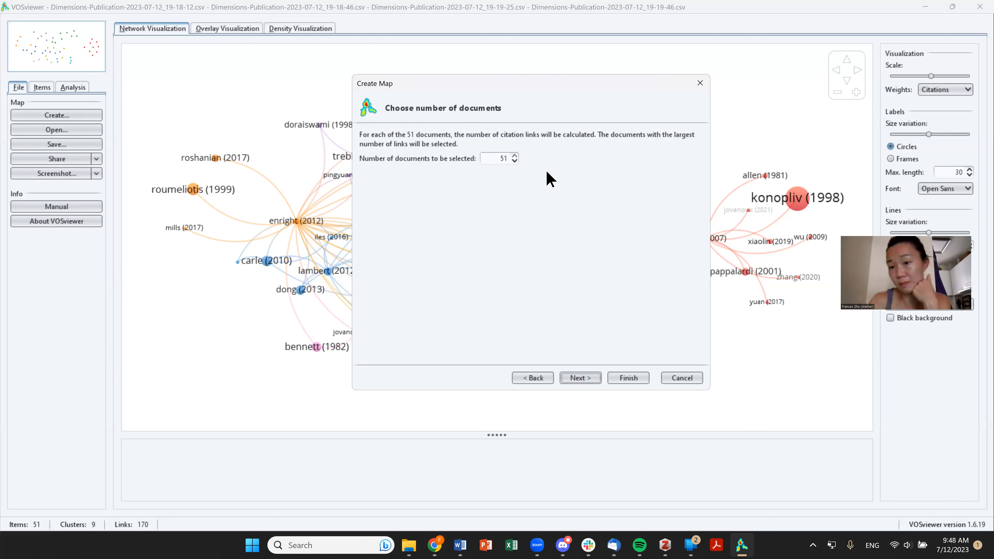
click(587, 381)
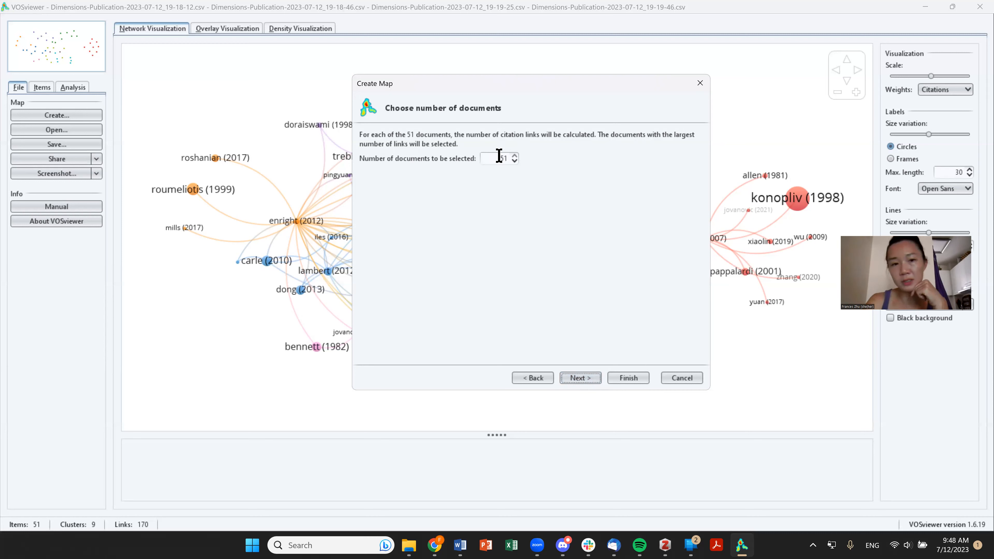
click(583, 378)
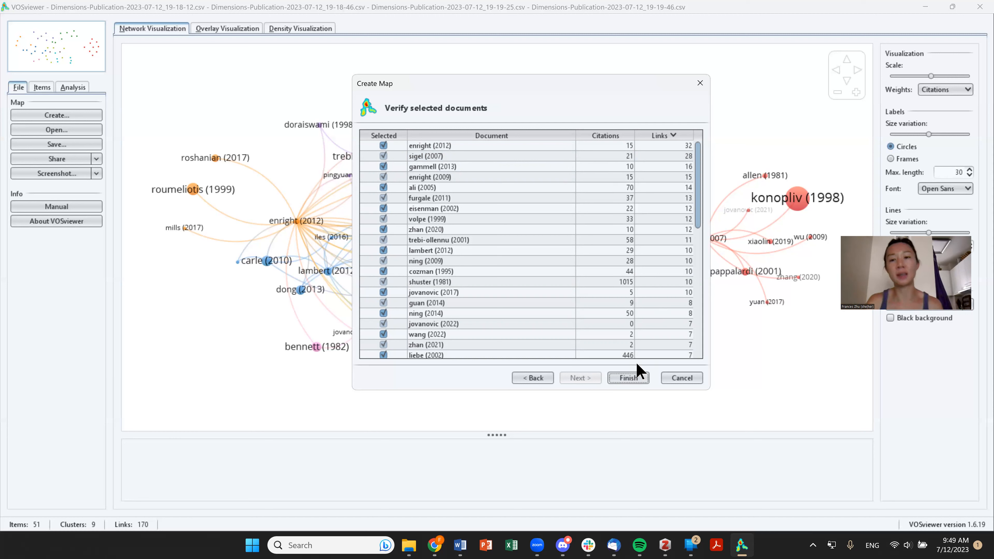
click(669, 153)
click(625, 379)
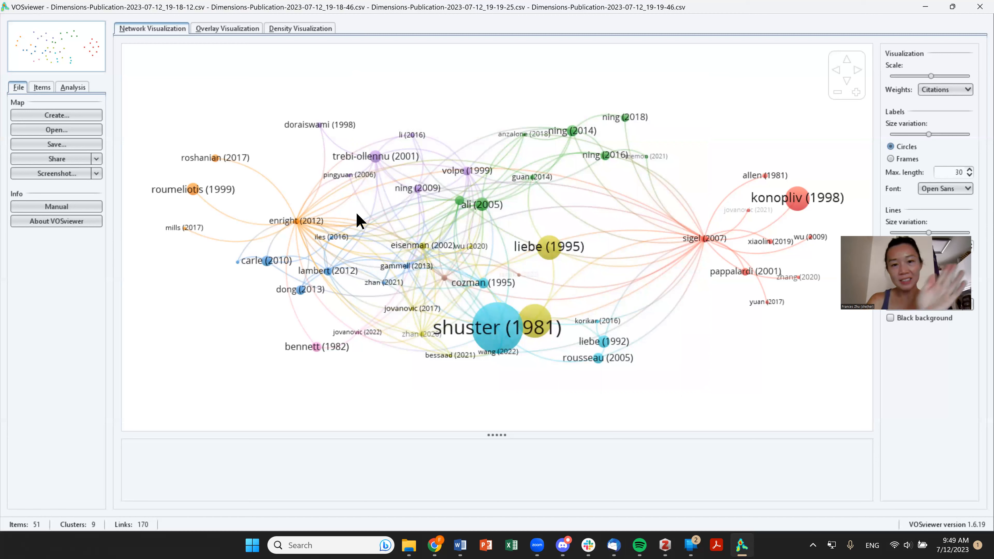
Step: View the map's overlay visualization, return to the network visualization, and examine the citation links of the sigel (2007) paper
click(237, 29)
click(177, 30)
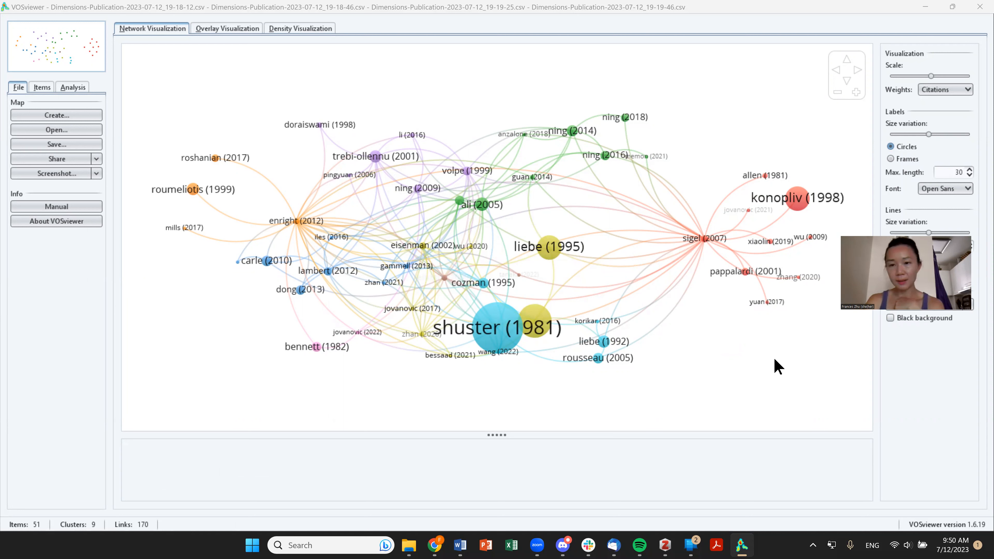
mouse_move(469, 331)
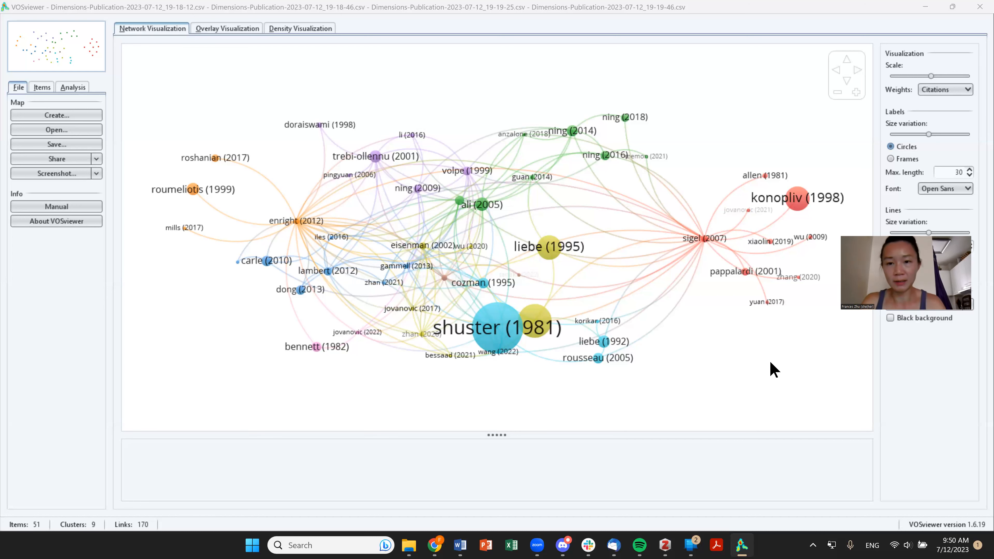
mouse_move(707, 241)
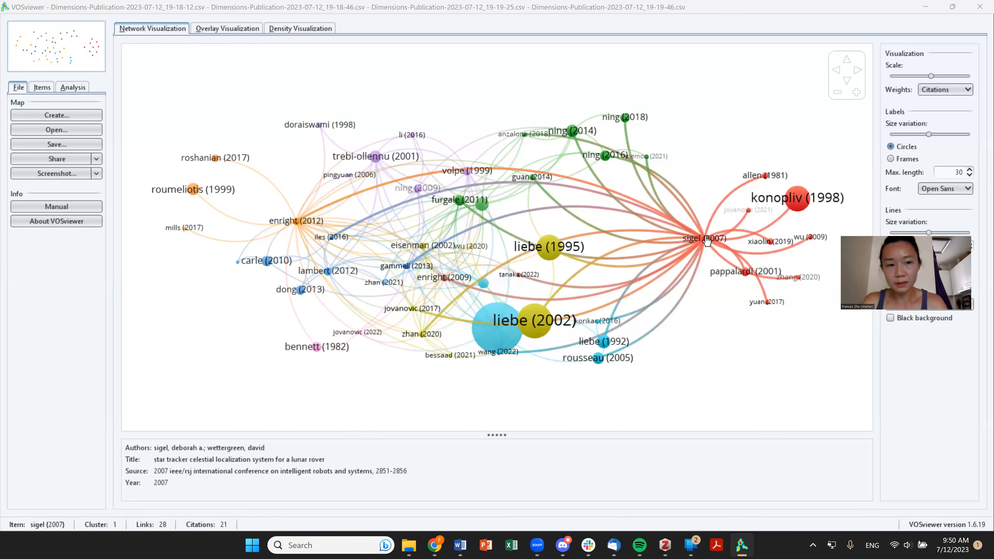
Step: Examine the citation links of enright (2012), shuster (1981) and trebi-ollennu (2001), viewing the shuster paper's Dimensions record in the browser
mouse_move(296, 224)
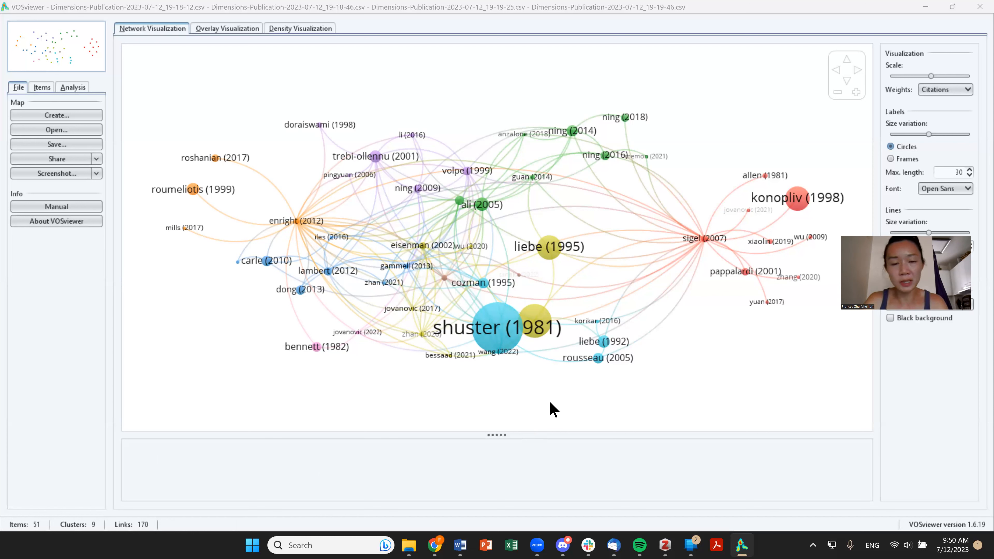
mouse_move(499, 347)
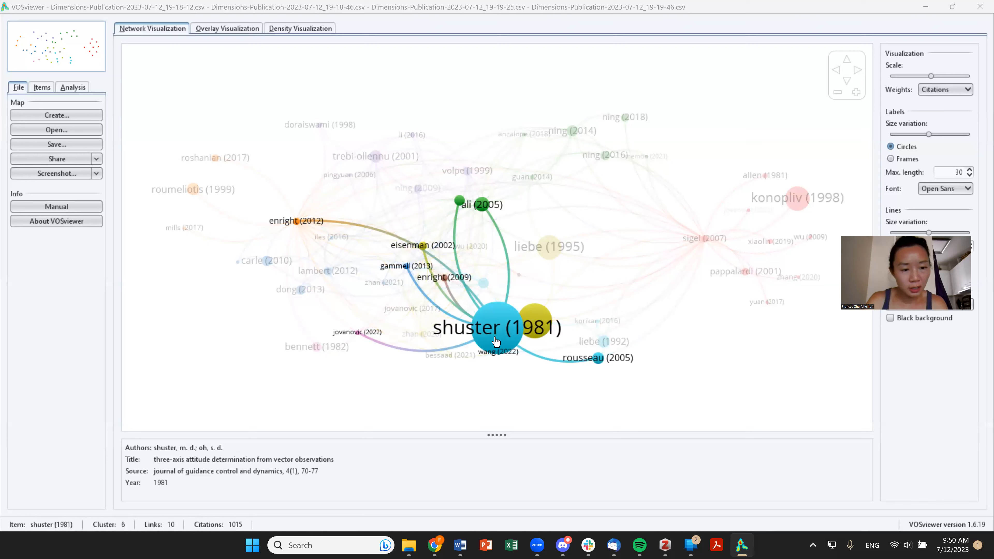
key(alt+Tab)
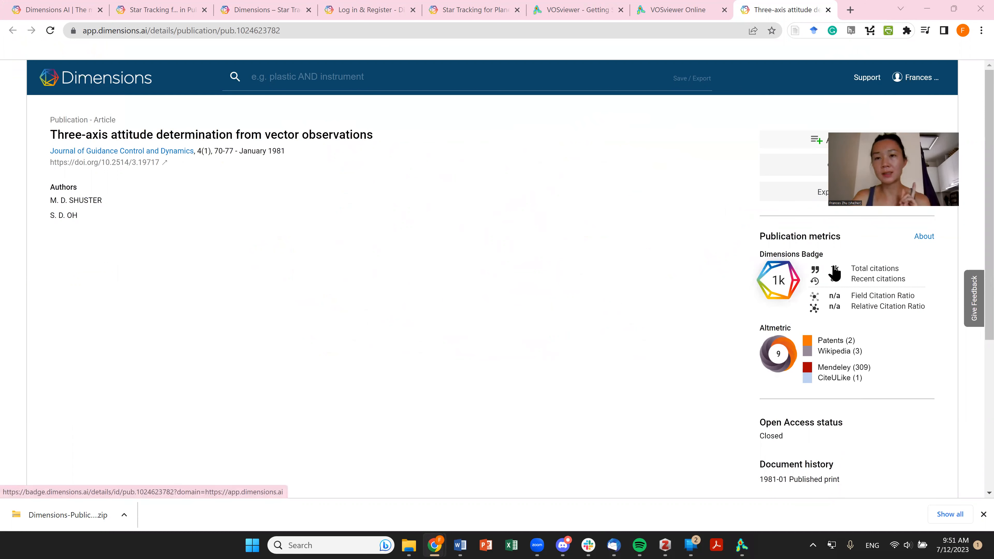
click(931, 7)
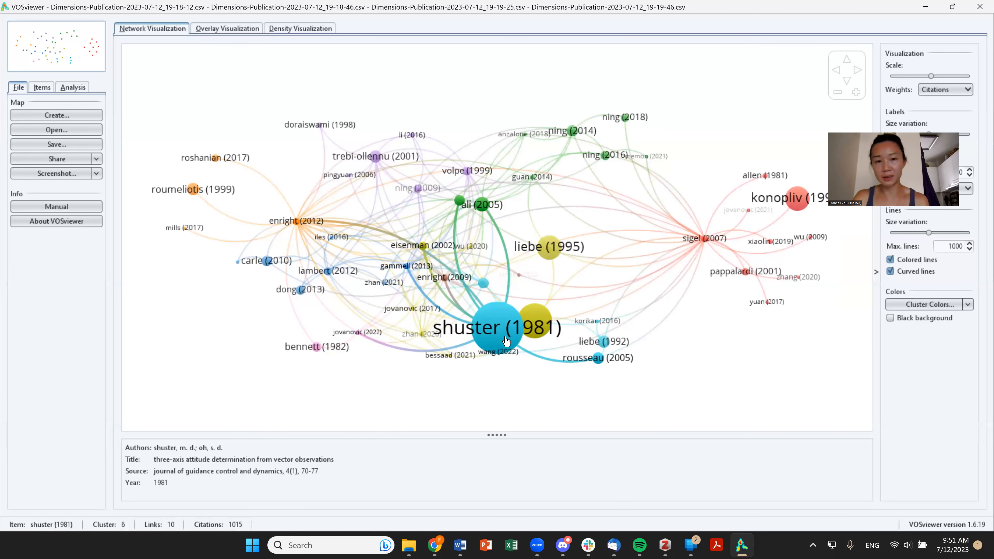
click(505, 341)
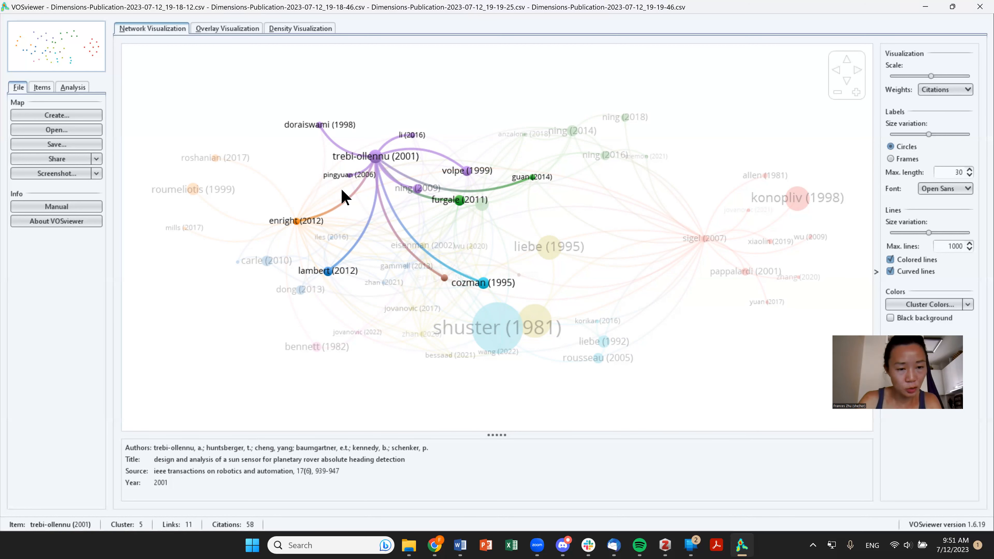
mouse_move(320, 130)
mouse_move(372, 162)
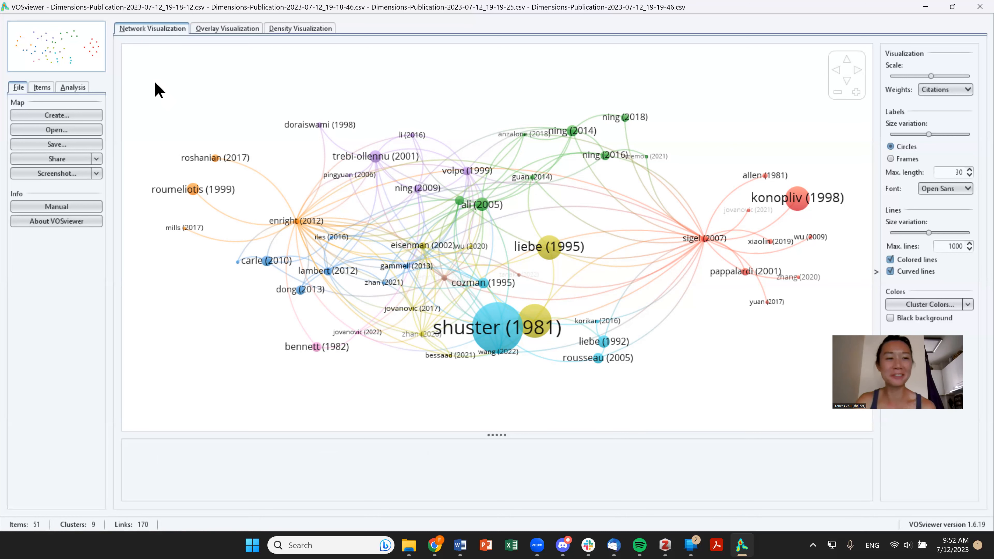
Step: Start saving the map in VOSviewer format and clear the prefilled map and network file paths
click(80, 129)
click(77, 143)
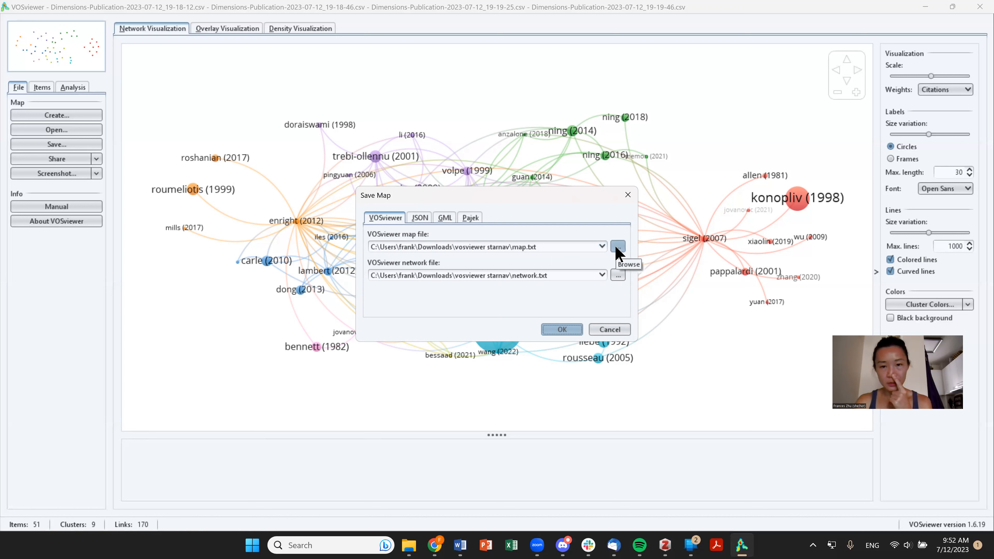
triple_click(577, 249)
key(BackSpace)
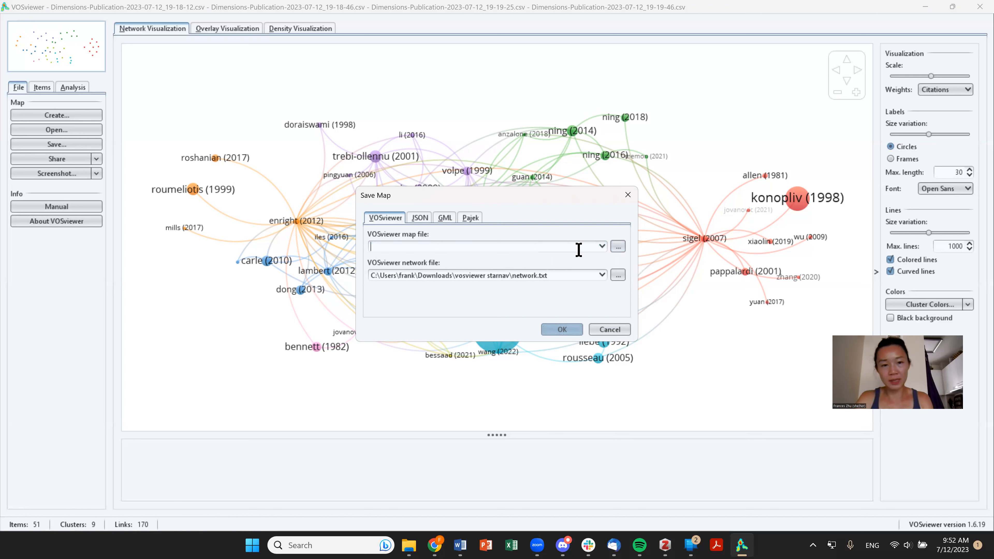
triple_click(577, 274)
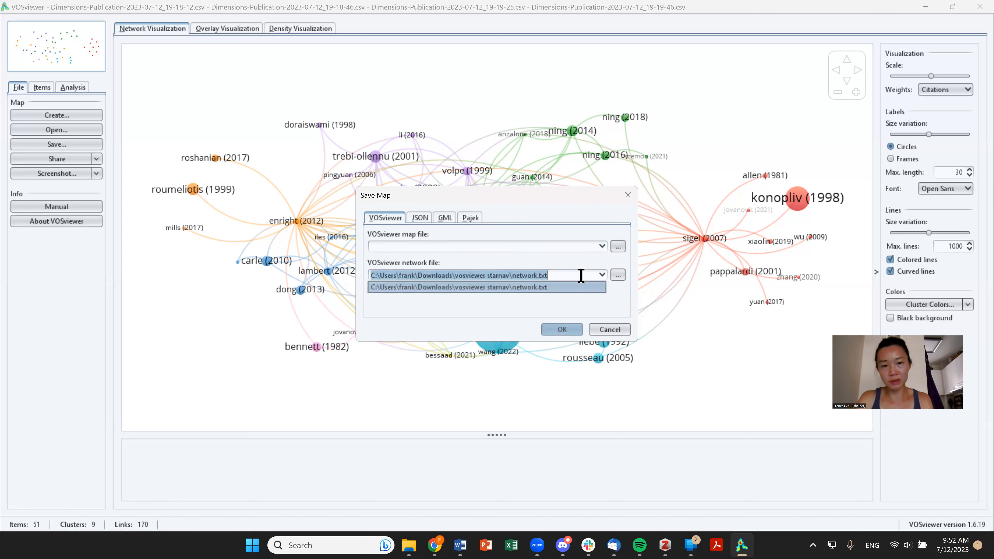
key(BackSpace)
click(524, 316)
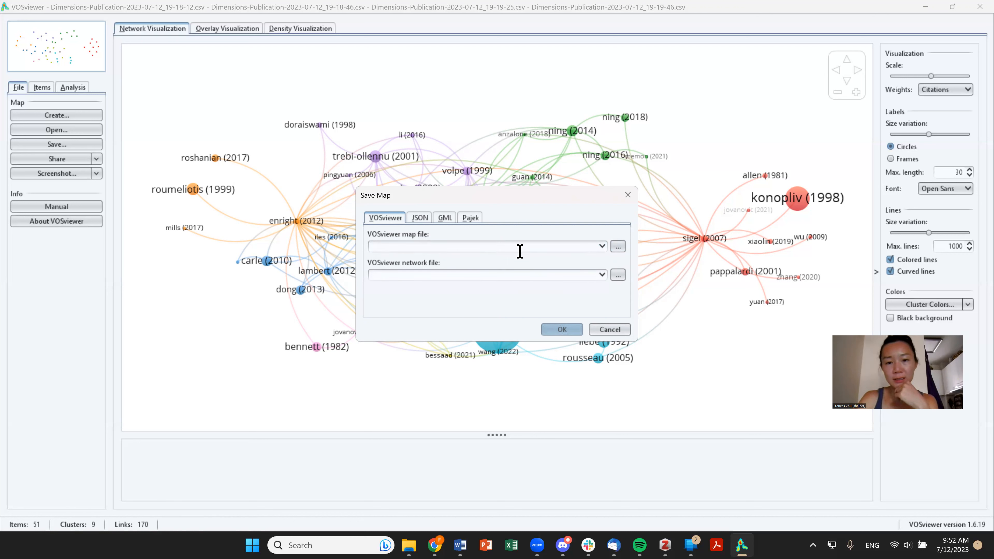
Step: Save the map file as map and the network file as network in the vosviewer starnav folder, replacing the existing files
click(617, 246)
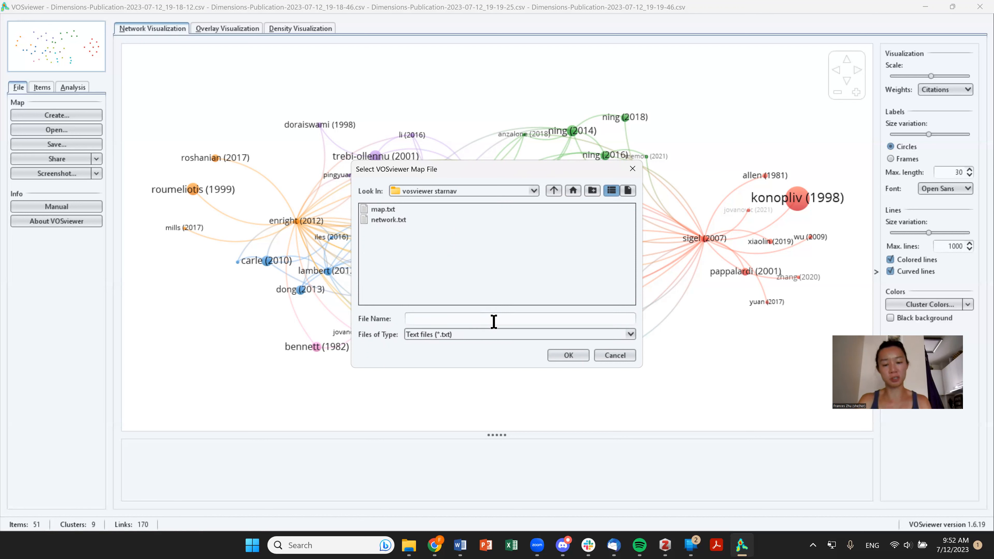
text(map)
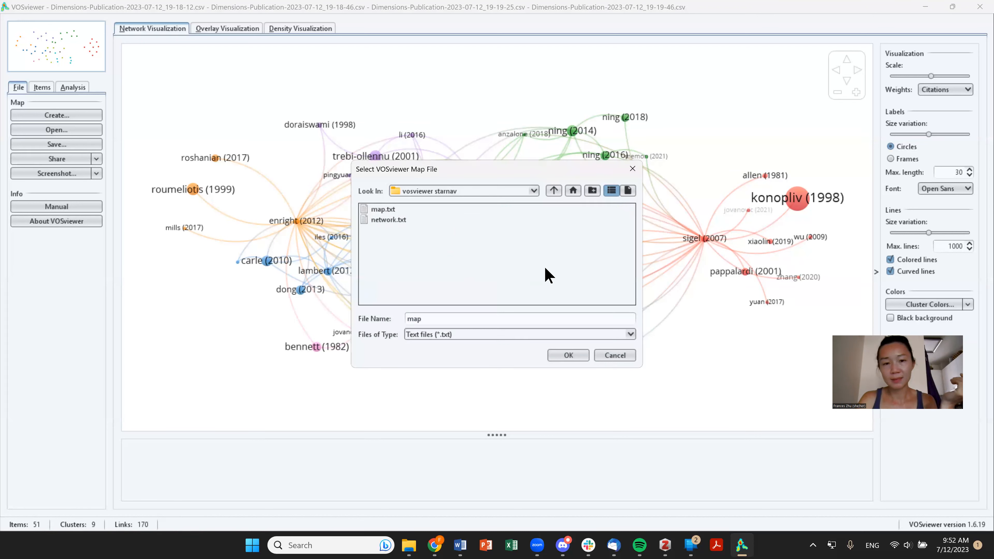
click(578, 356)
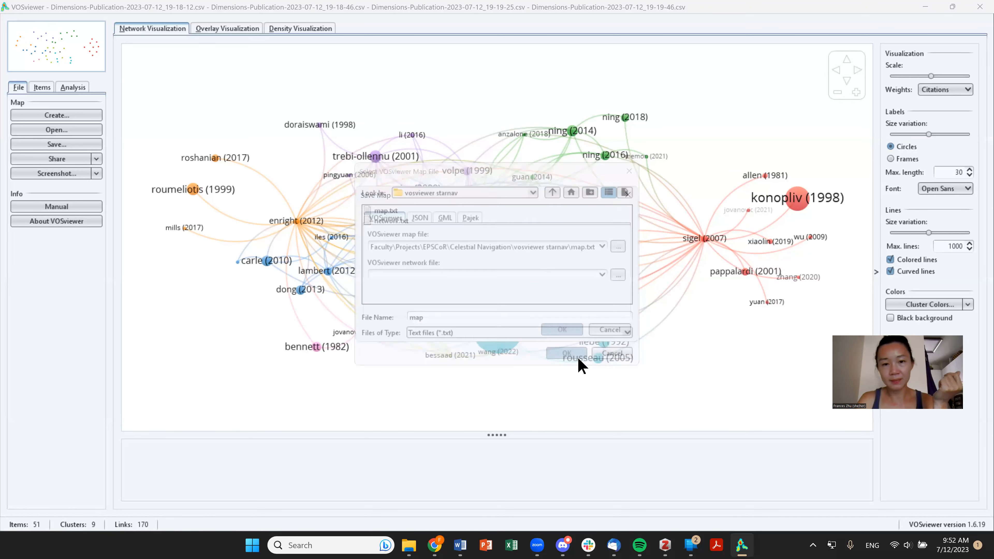
click(619, 275)
text(network)
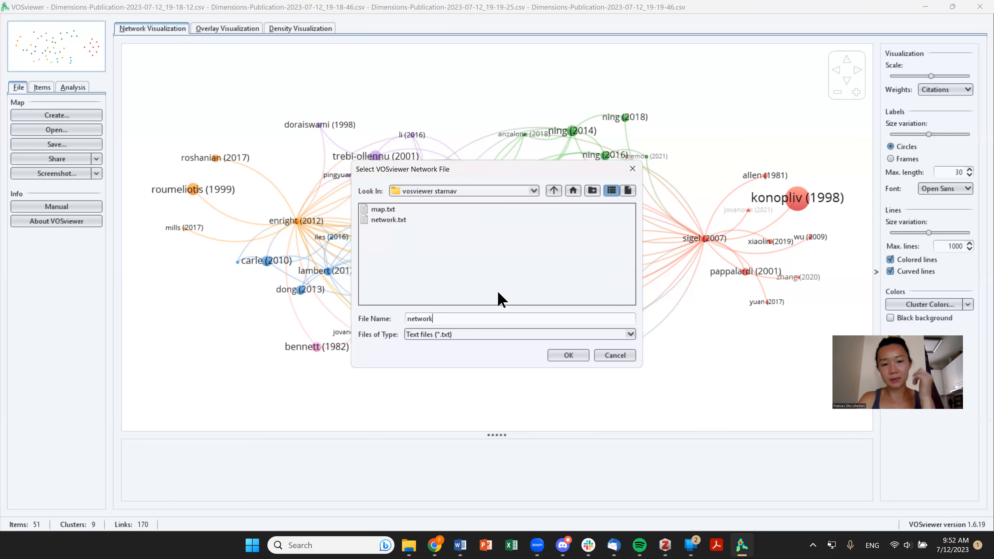
click(566, 356)
click(558, 331)
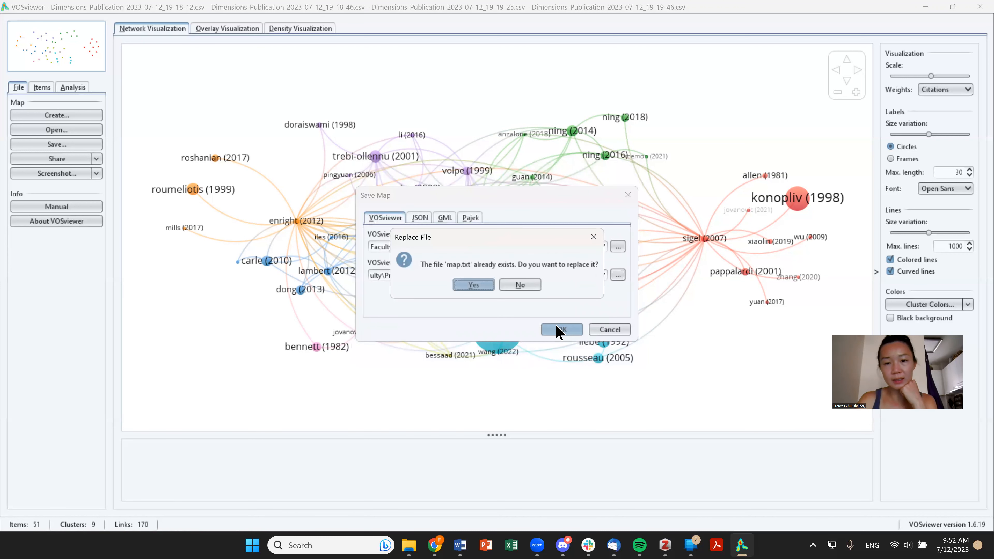
click(473, 284)
Step: Check the saved map and network text files in the vosviewer starnav folder in File Explorer, opening and closing each one
click(410, 546)
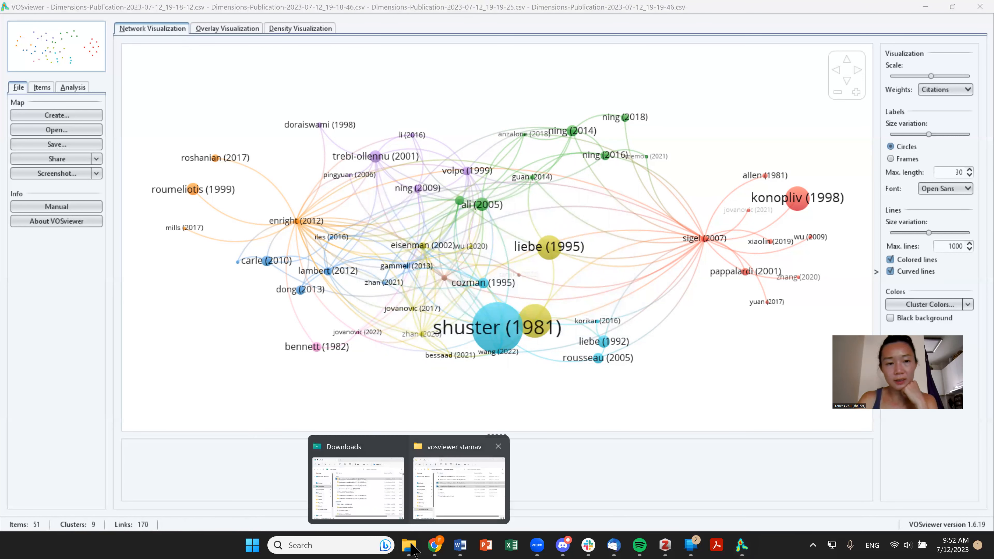
click(231, 298)
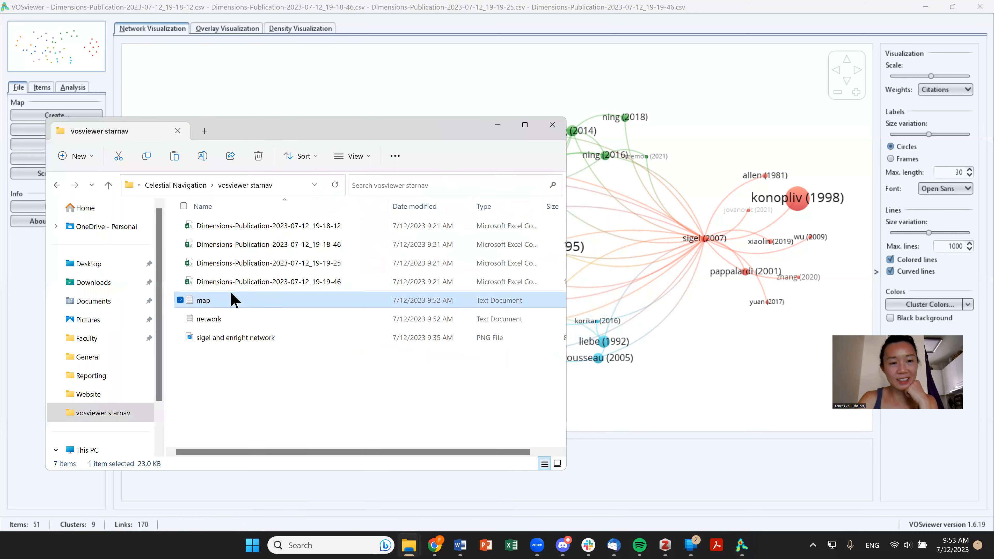
double_click(230, 299)
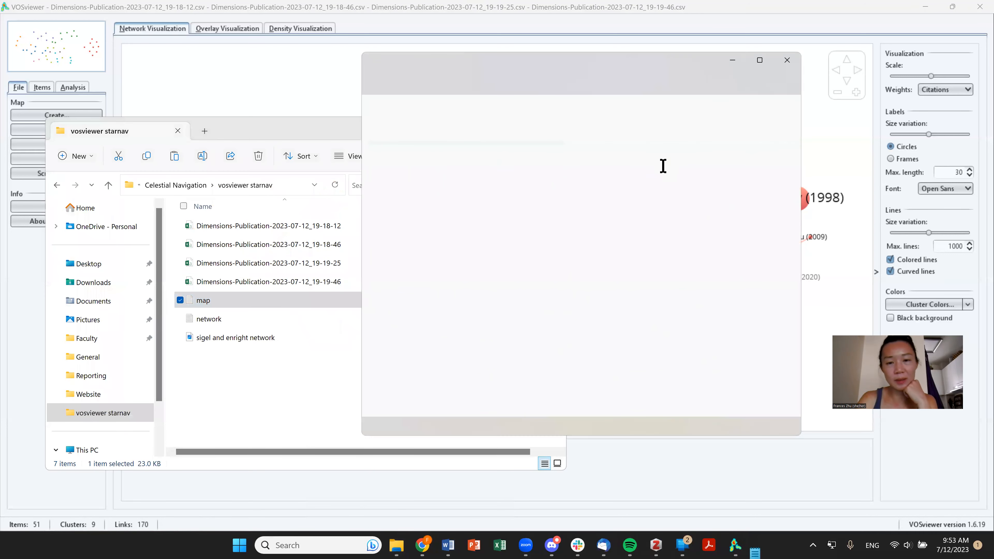
click(789, 64)
click(235, 318)
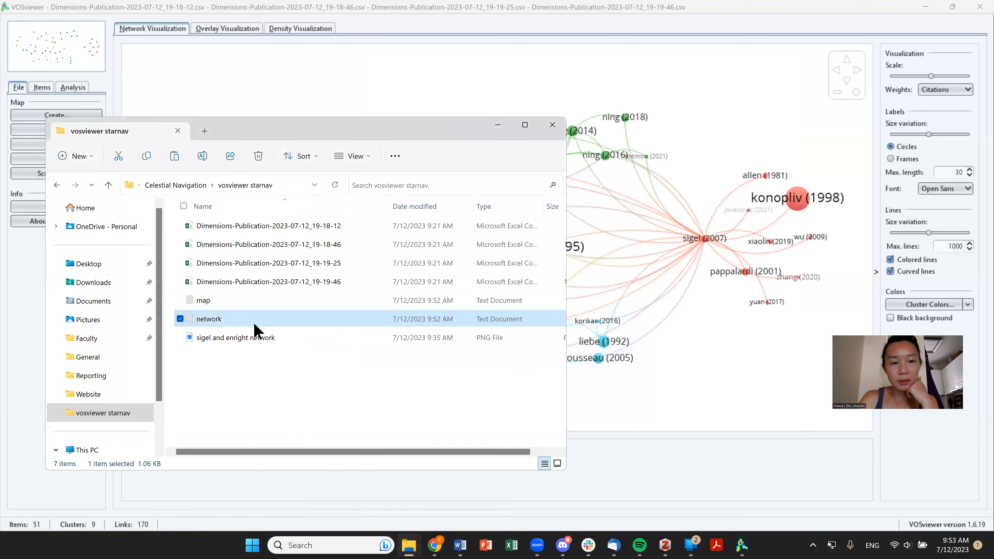
double_click(255, 324)
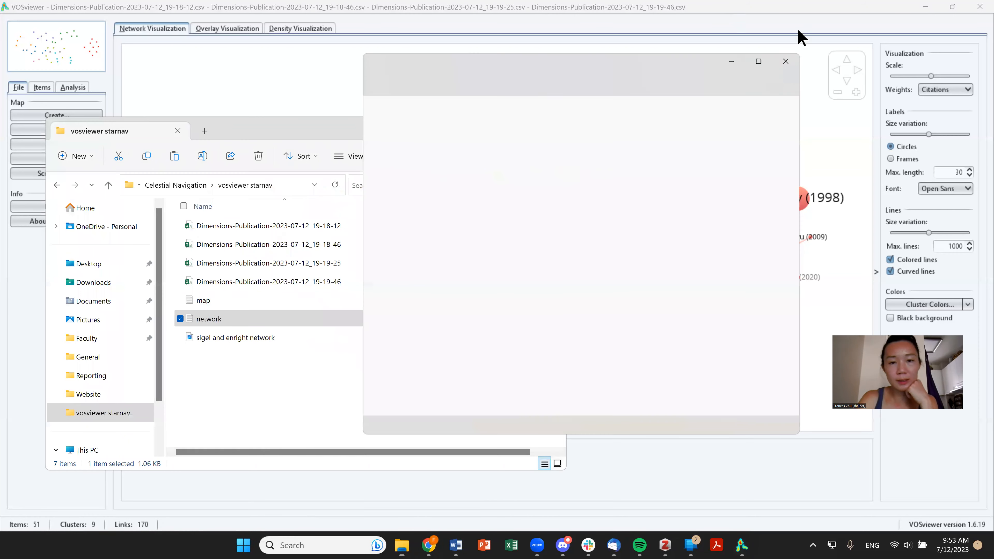
click(781, 60)
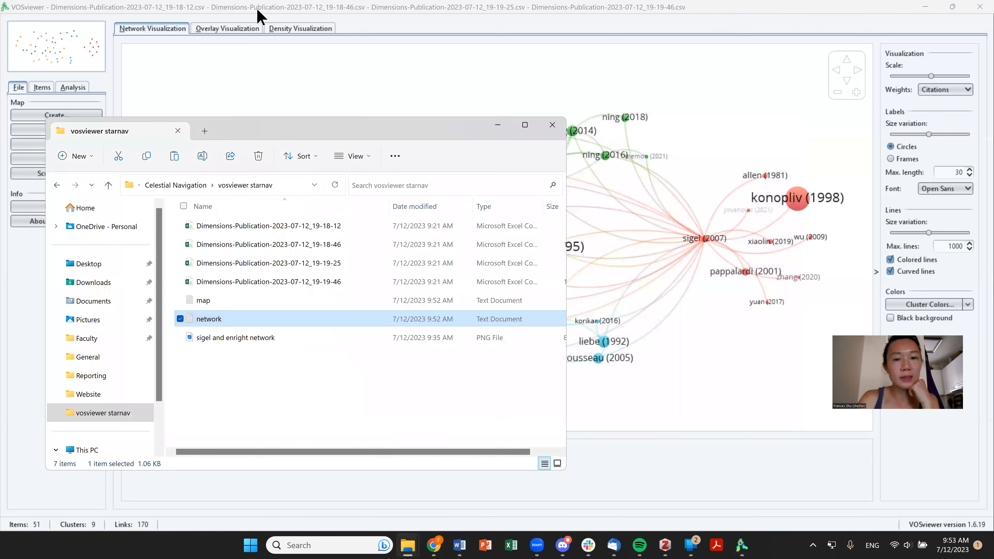
Step: Return to VOSviewer and open the saved map from map.txt with network.txt as its network file
click(468, 15)
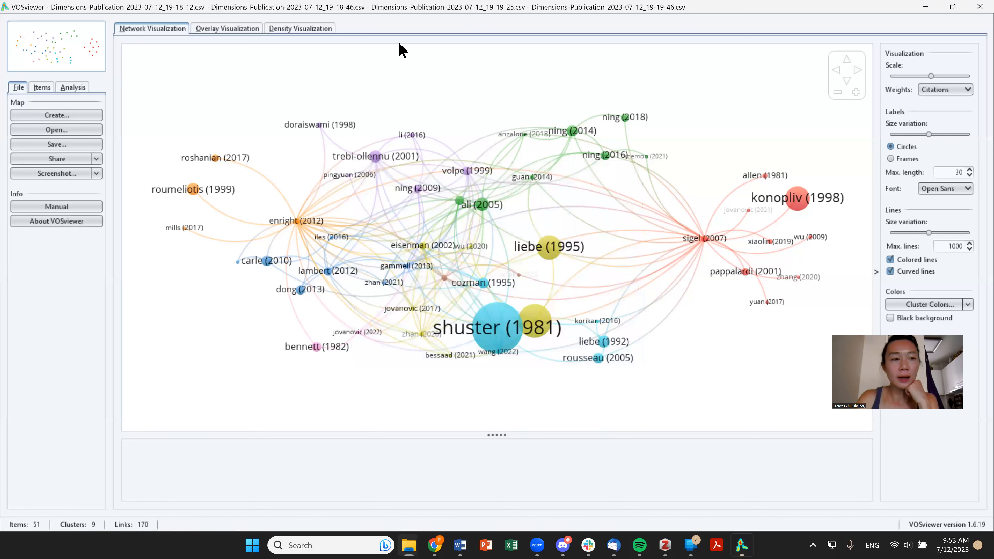
click(78, 131)
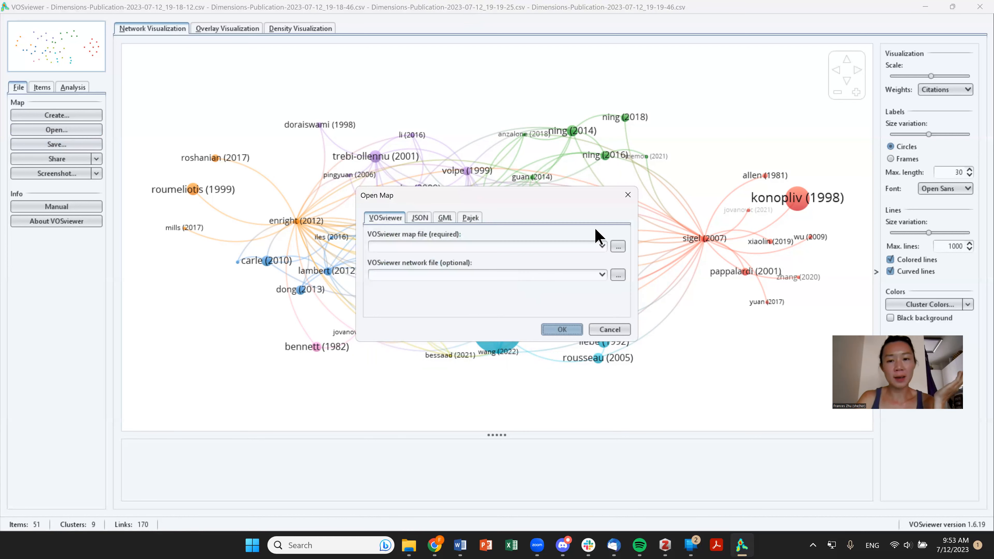
click(618, 246)
click(383, 210)
click(567, 357)
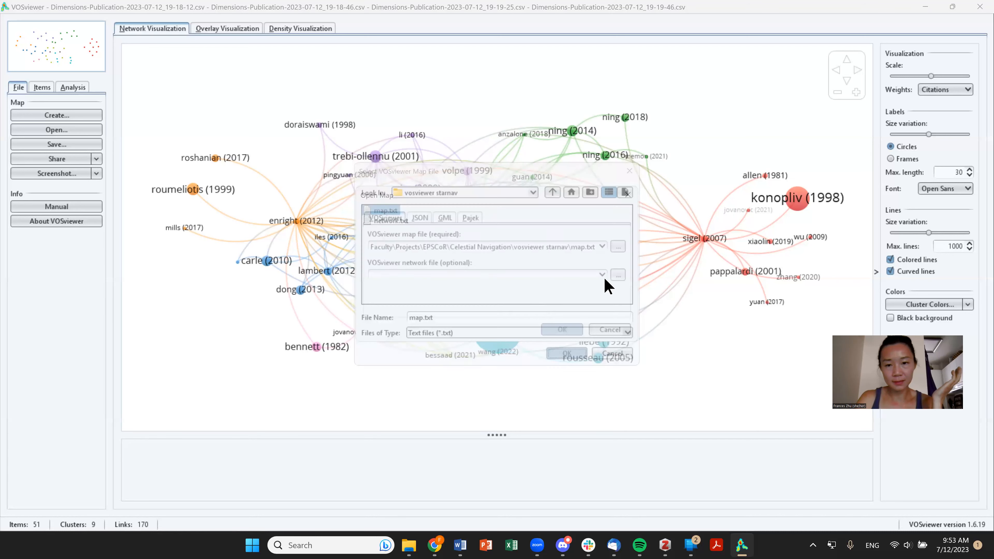
click(618, 274)
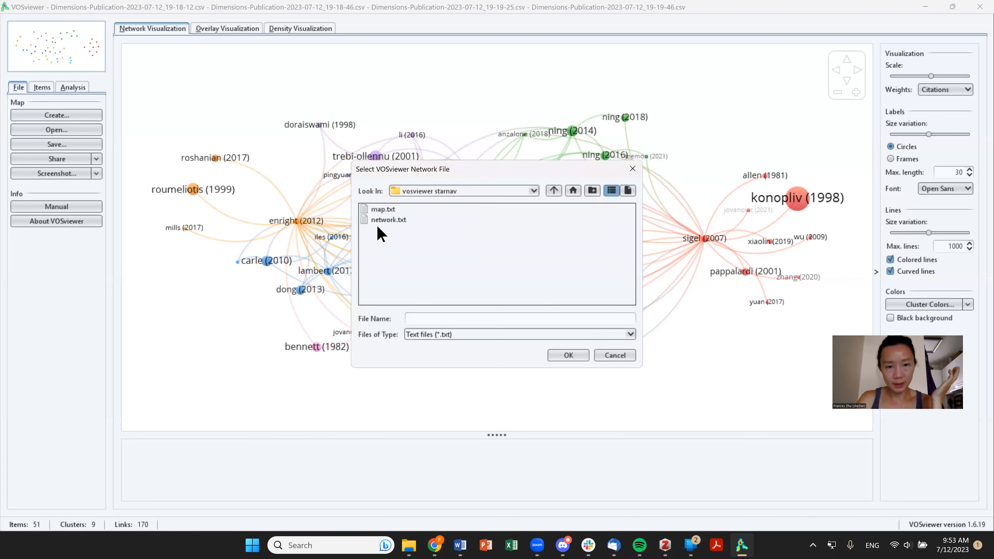
click(390, 220)
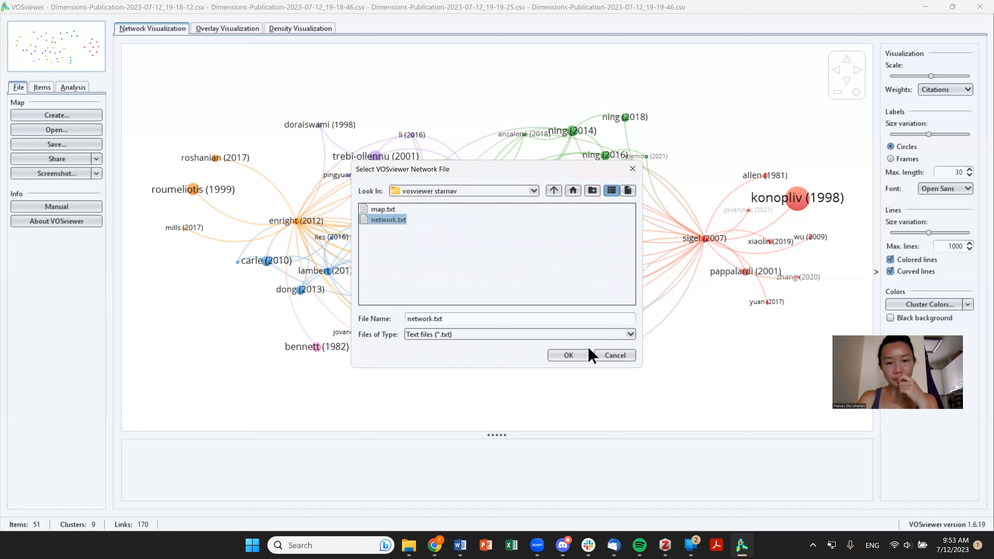
click(575, 355)
click(571, 330)
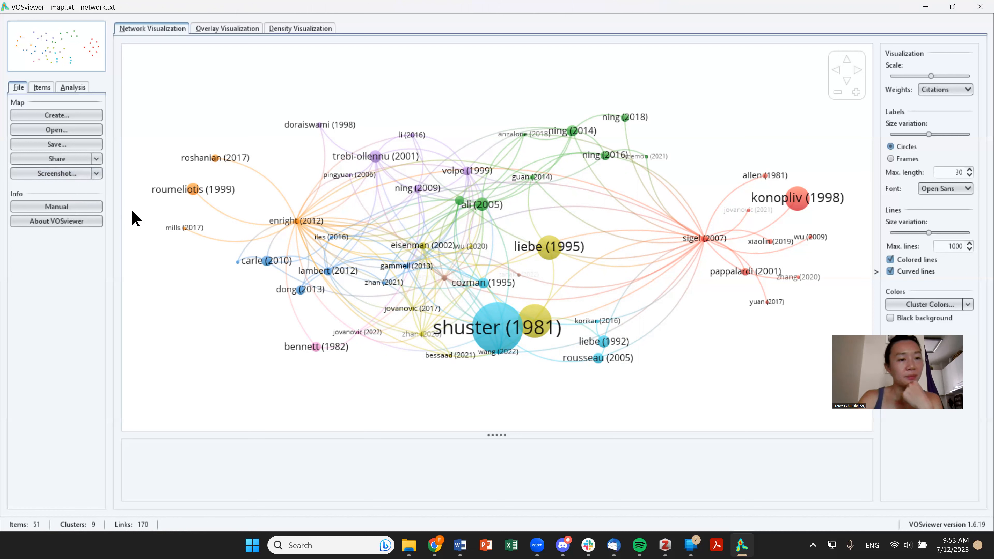
Step: Try to share the opened map through VOSviewer Online
click(76, 160)
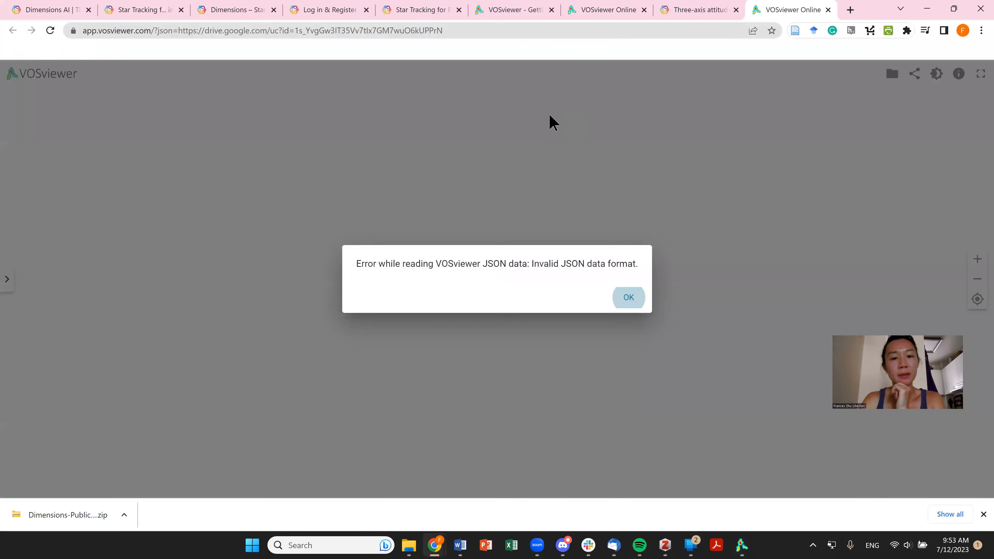
click(623, 300)
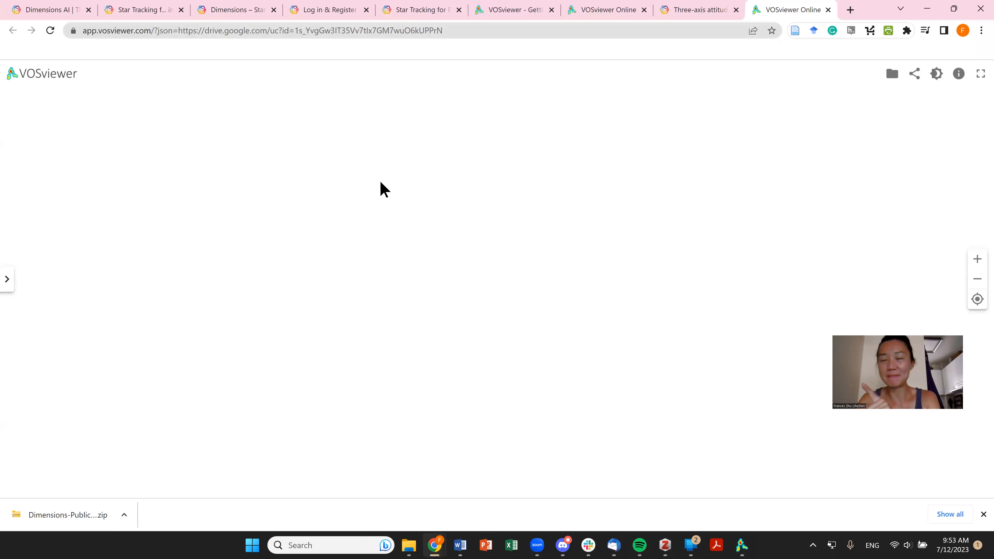
Step: Switch to the previously shared map in VOSviewer Online and examine the details and links of the enright (2012) paper
click(630, 8)
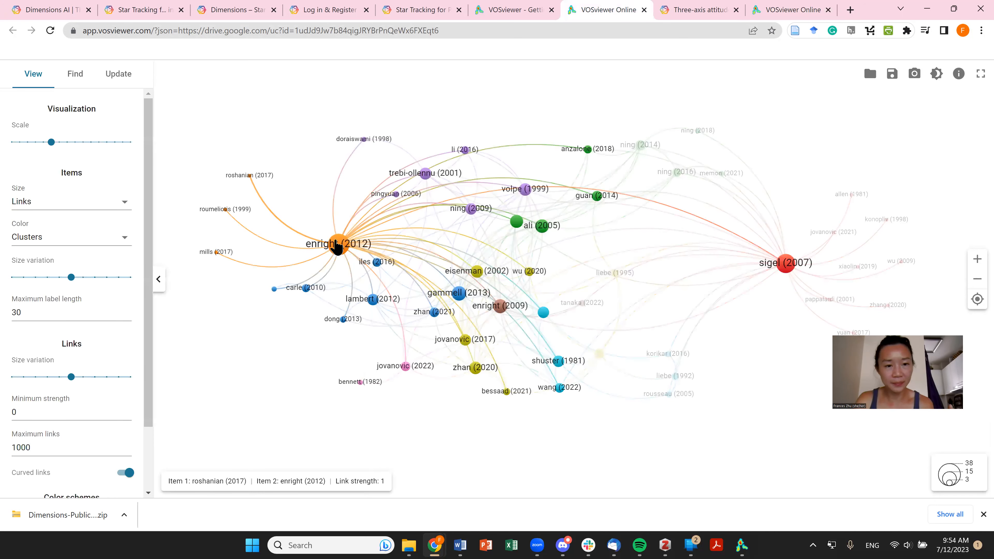
click(337, 247)
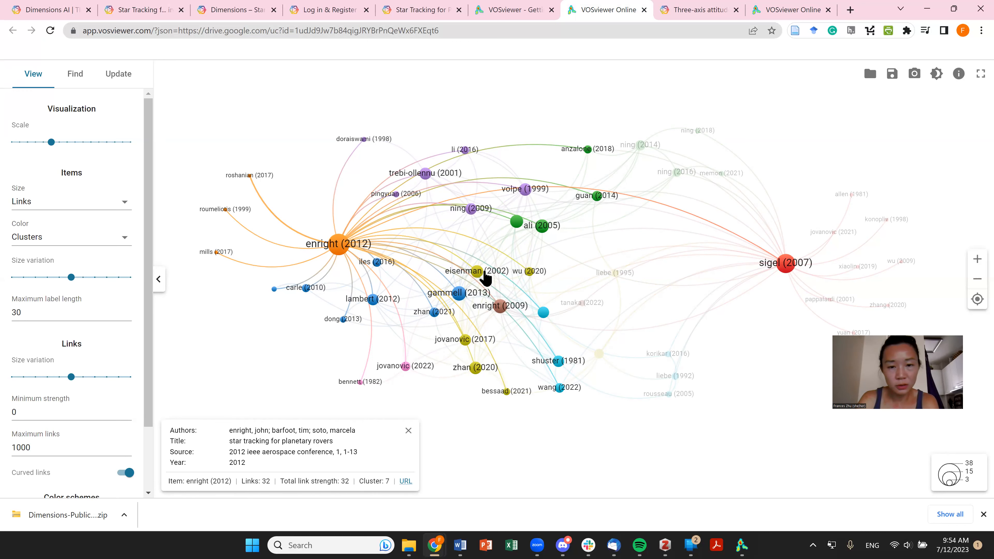
click(561, 368)
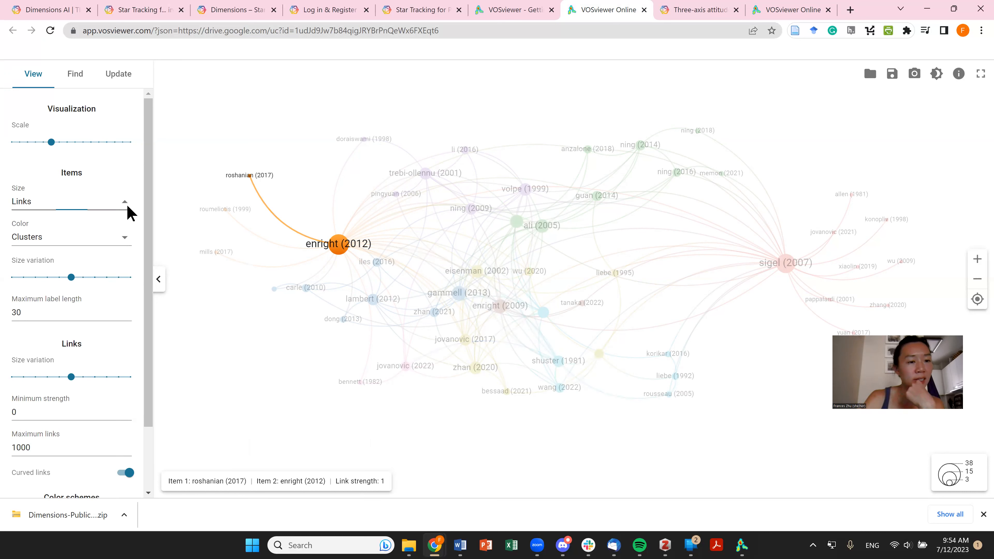
Step: Size the online map's items by Citations, clear the item selection, and switch back to the VOSviewer desktop program
click(127, 212)
click(79, 268)
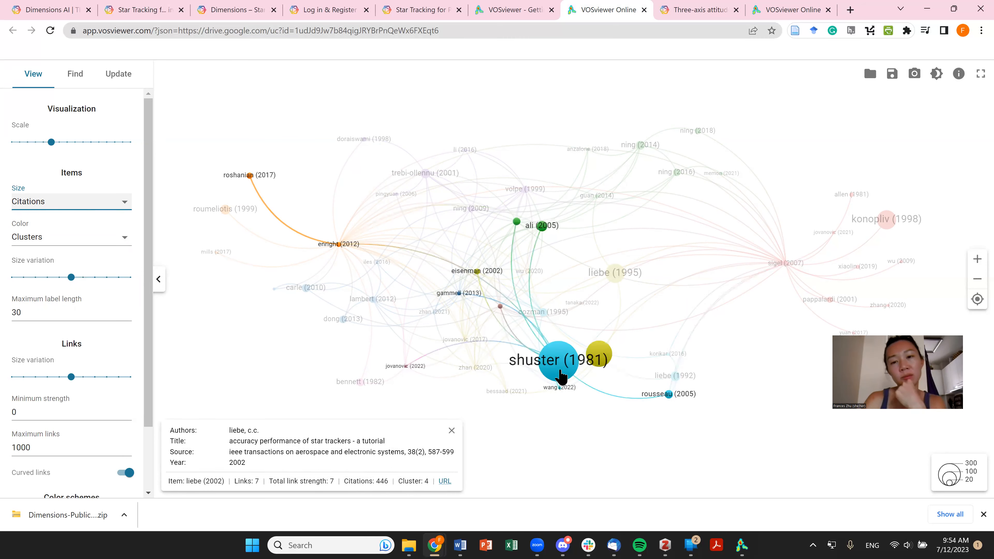
click(738, 437)
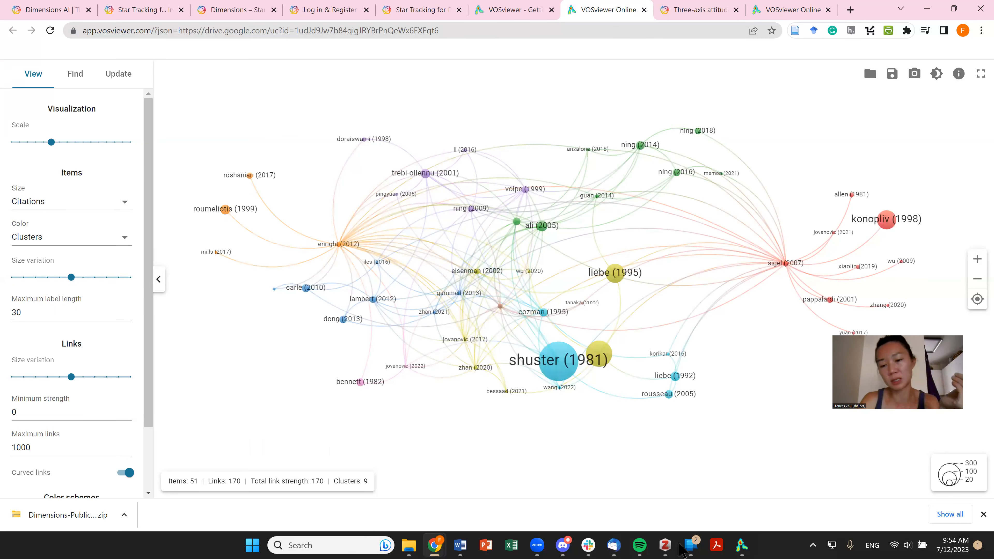
click(742, 544)
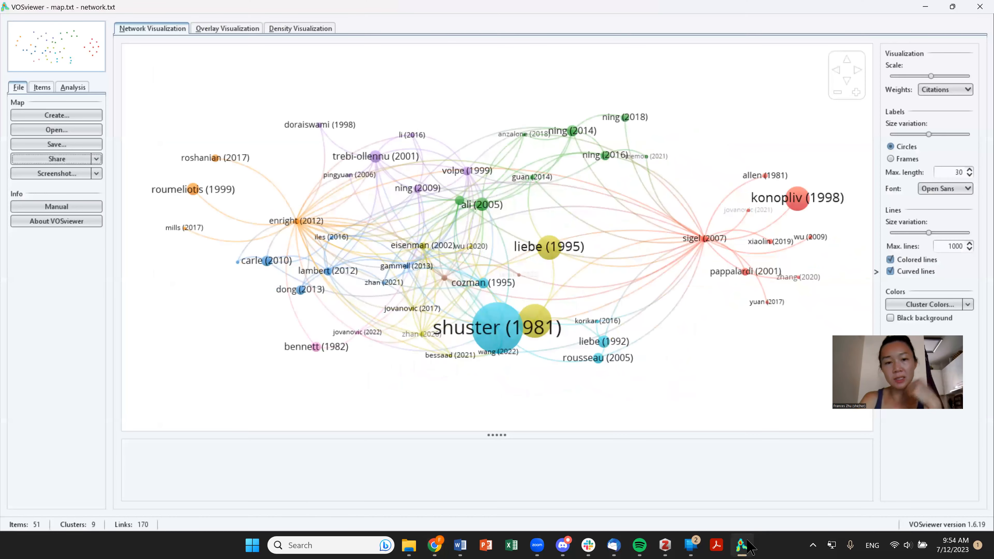
Step: In VOSviewer Online, compare sizing the map's items by Total link strength and by Citations, and browse the list of papers
key(alt+Tab)
click(114, 203)
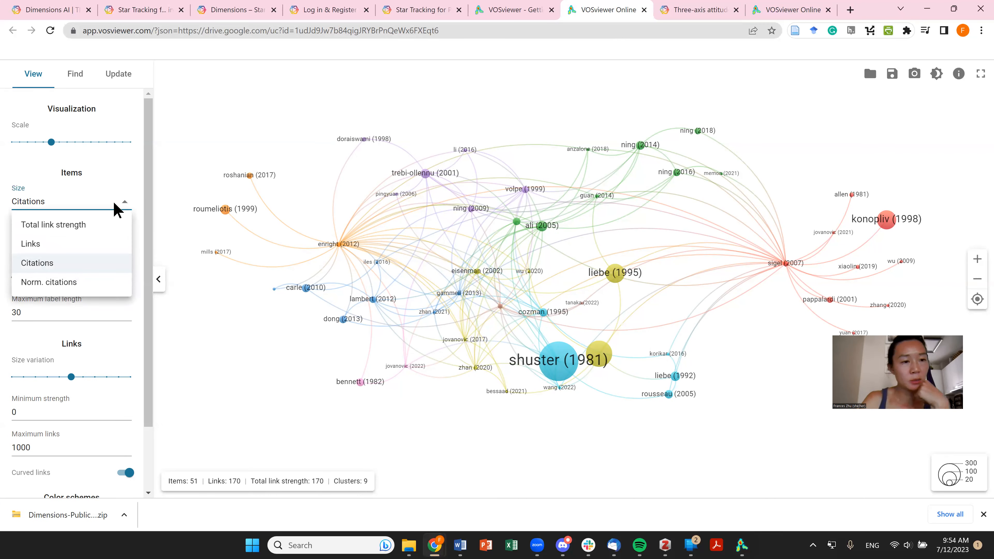
click(80, 224)
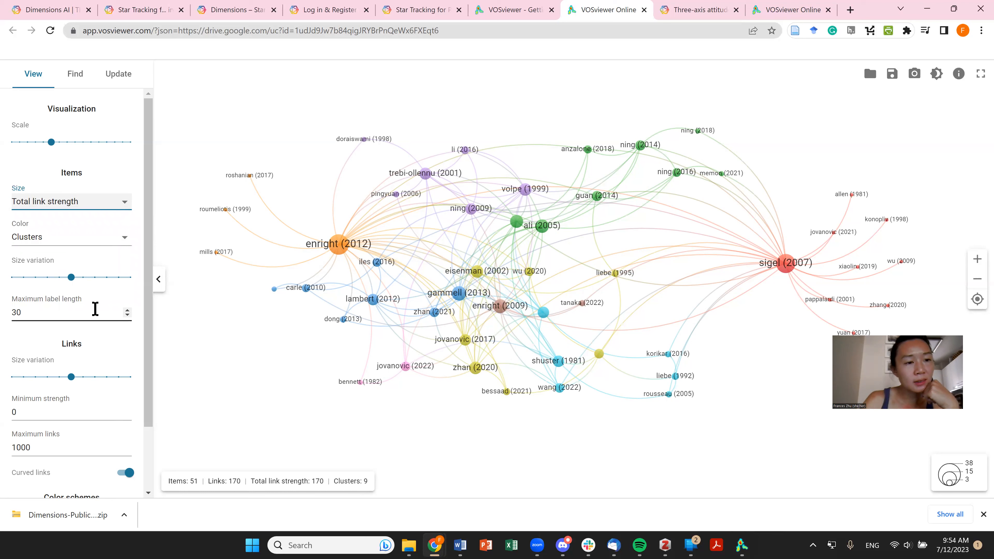
click(121, 211)
click(78, 267)
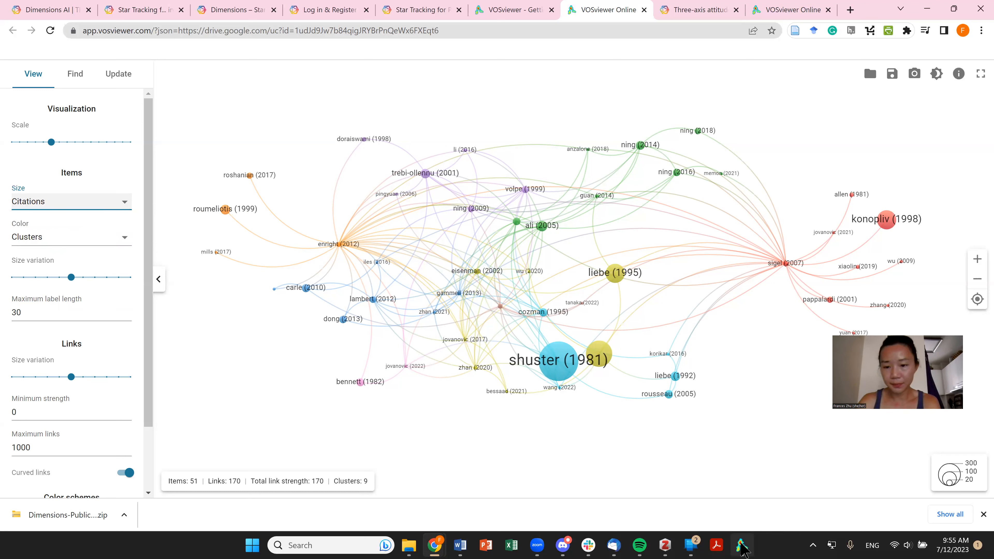
click(77, 75)
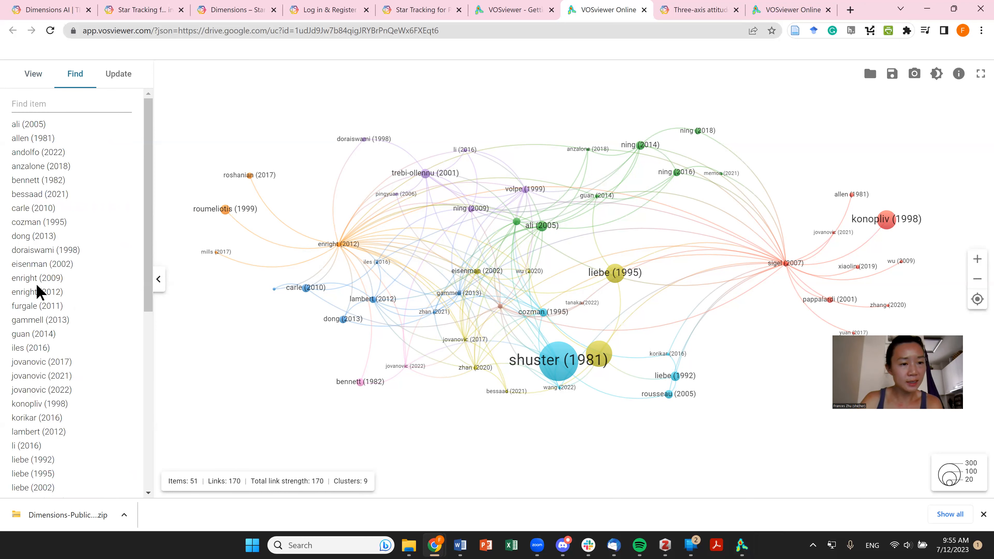
scroll(63, 324, down, 2)
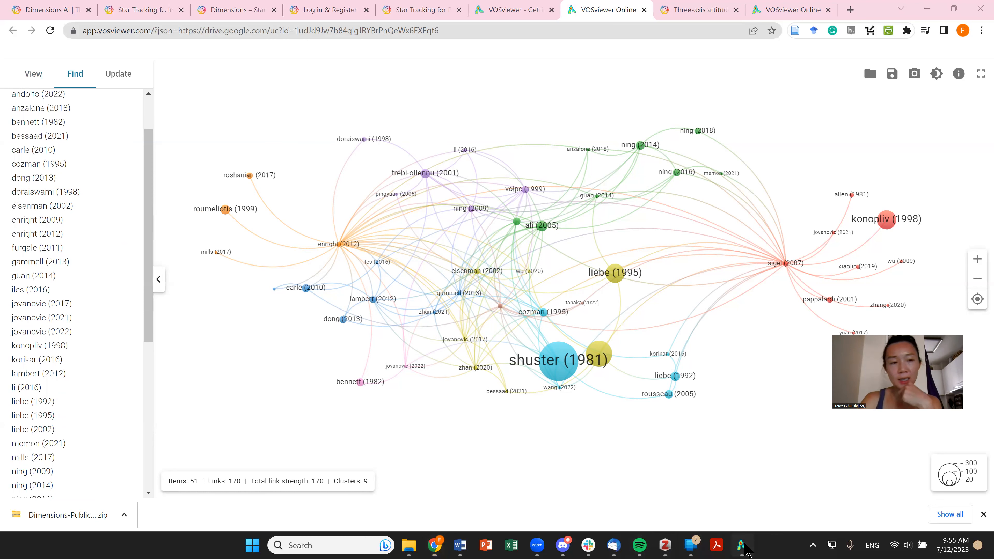
Step: Switch to the VOSviewer desktop program, view the dialog for saving a PNG screenshot of the map without saving, and return to the browser
click(742, 545)
click(62, 176)
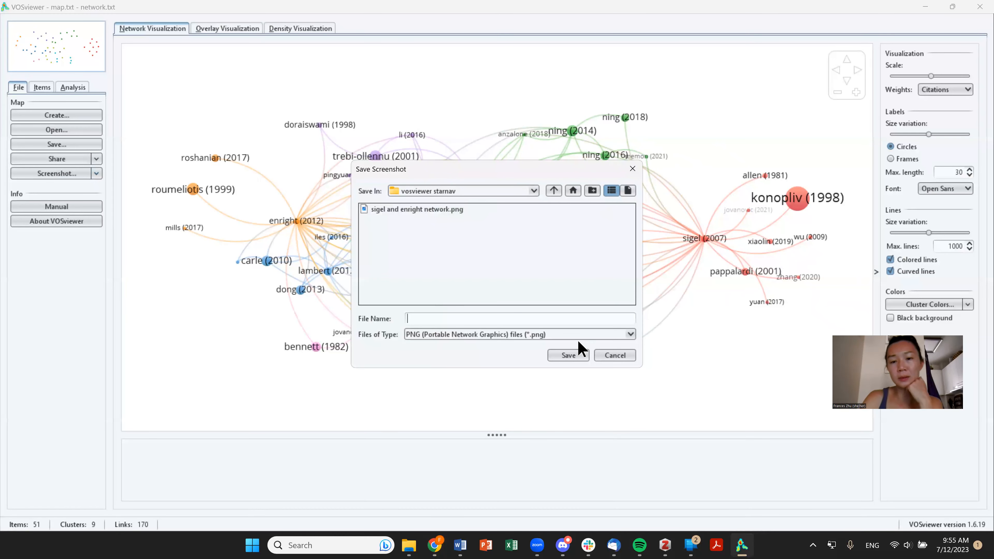
click(616, 354)
click(927, 9)
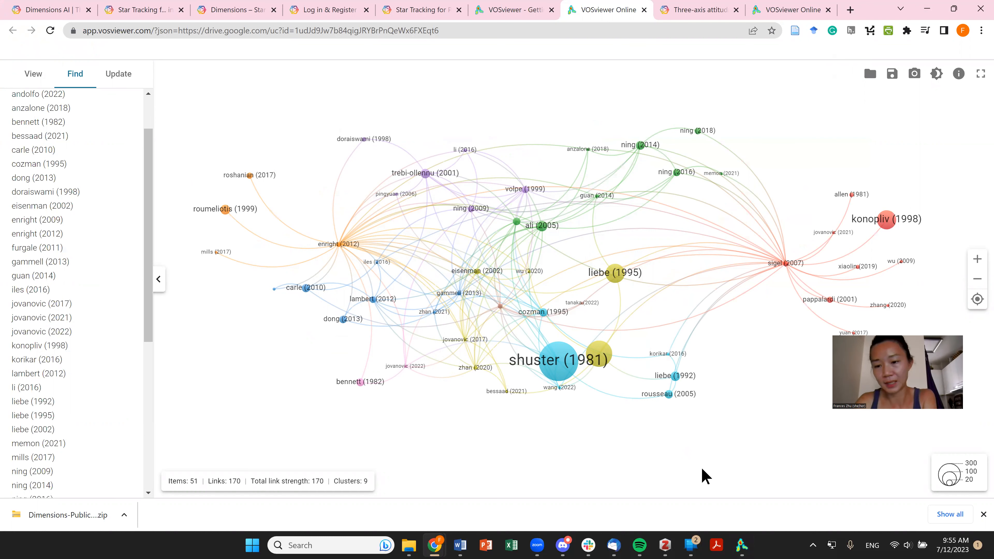
click(825, 223)
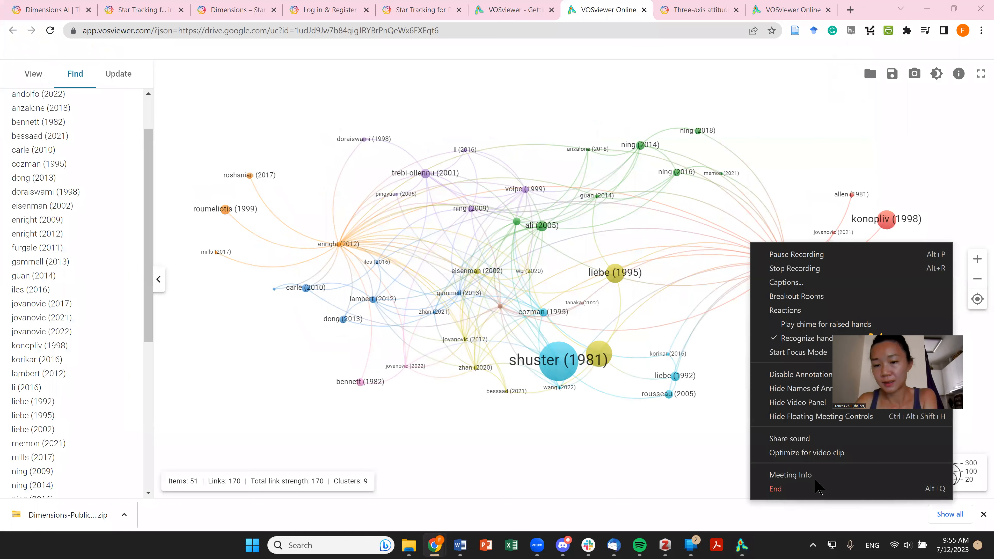
click(800, 520)
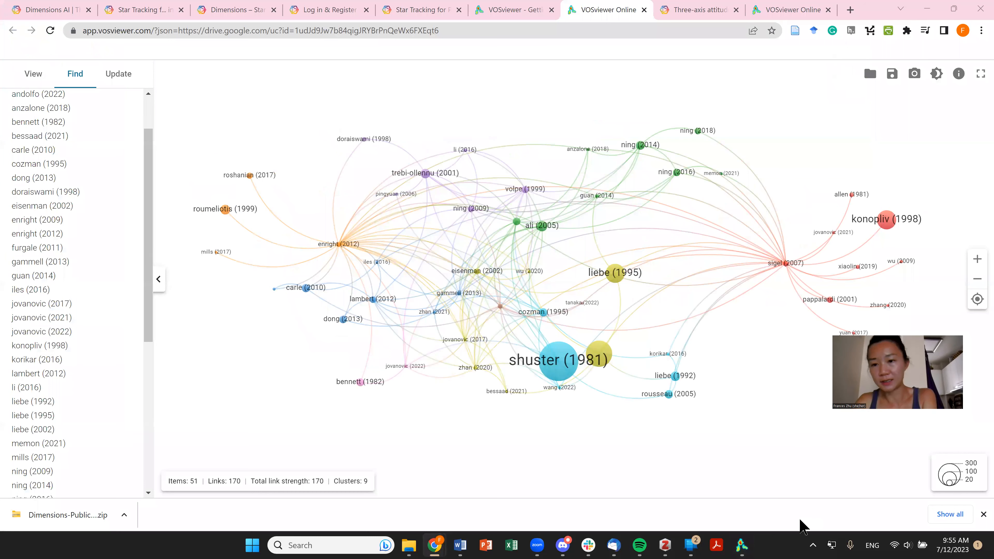